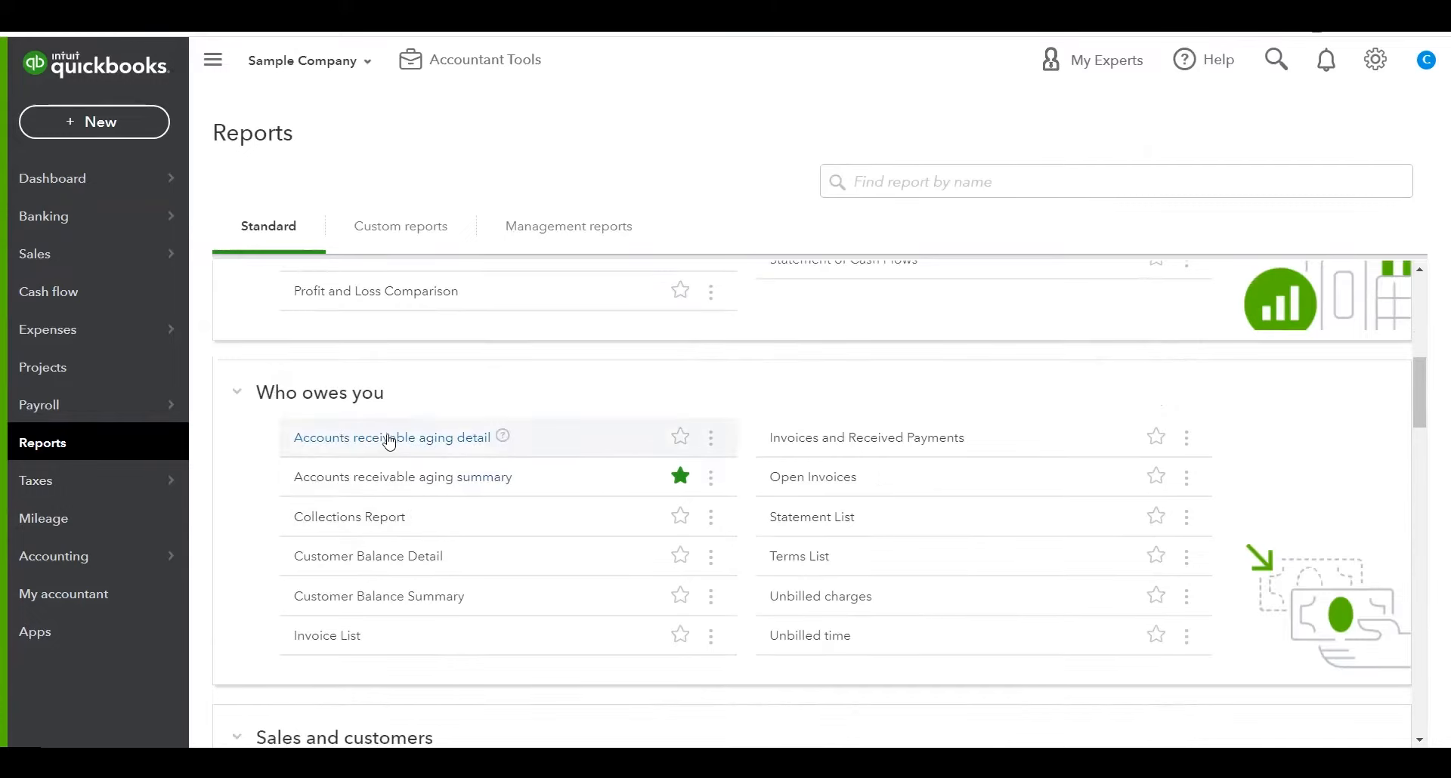
Step: Open the Accounts receivable aging detail report and review the open items from past due through Current
left_click(388, 436)
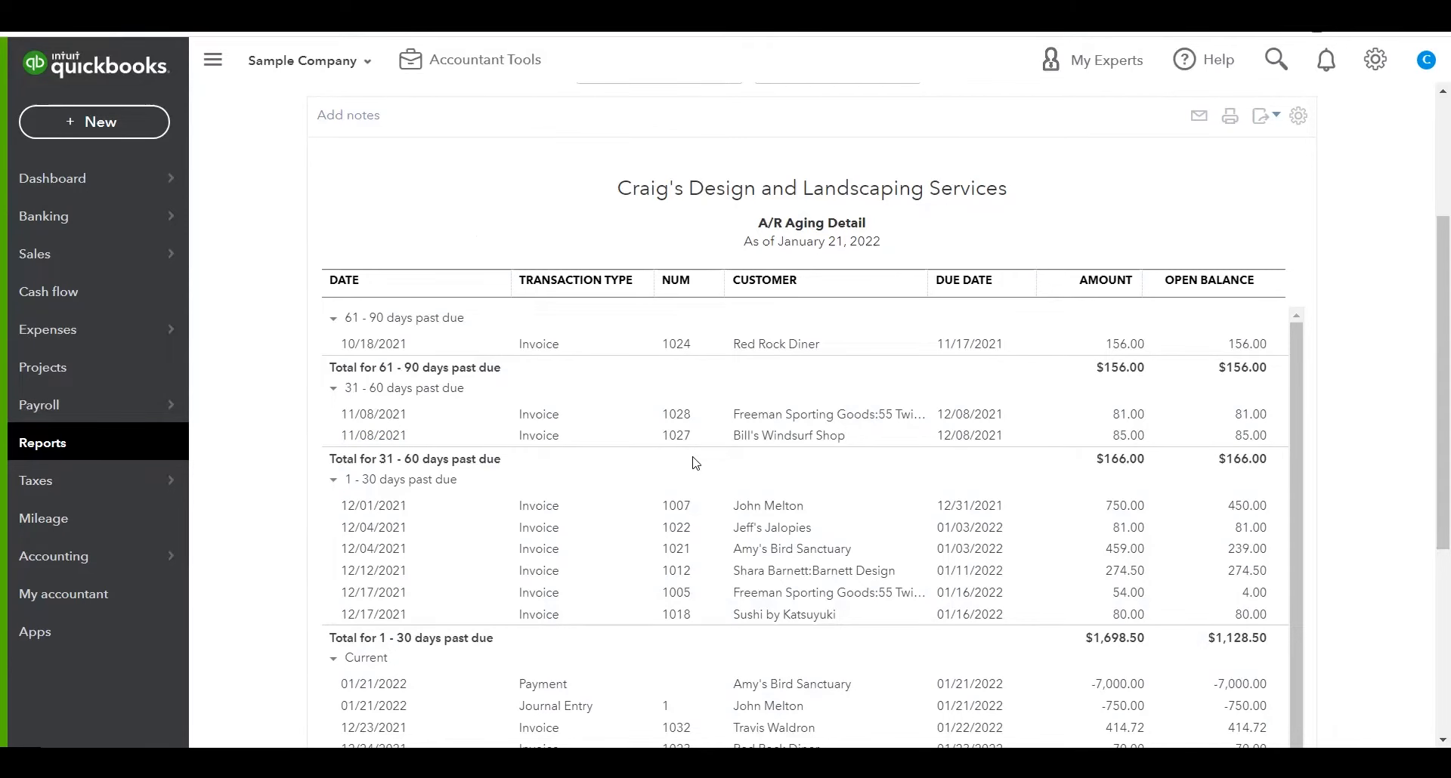
scroll(695, 462, "down", 3)
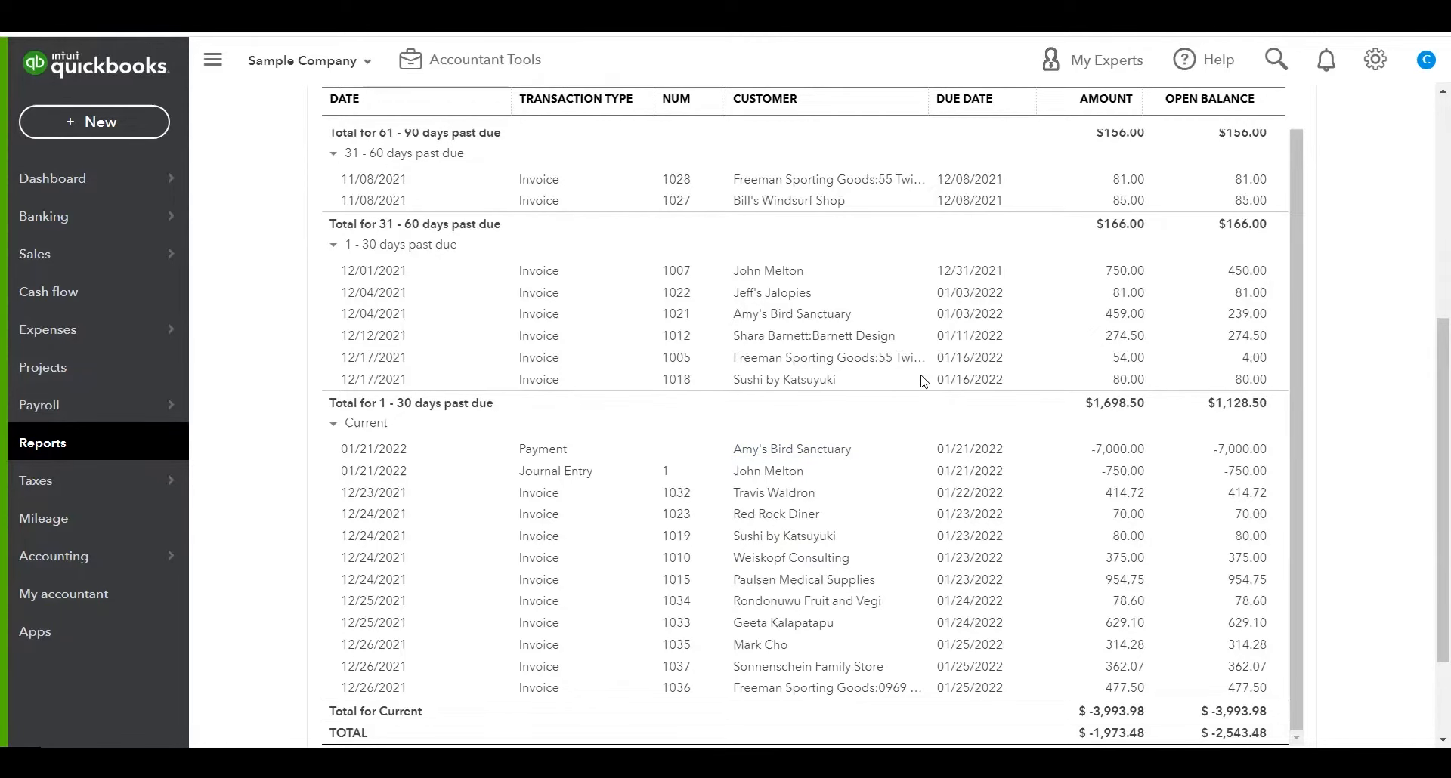
Step: Check the Automation preferences for applying credits in the advanced company settings, and return to the A/R Aging Detail report
left_click(1373, 62)
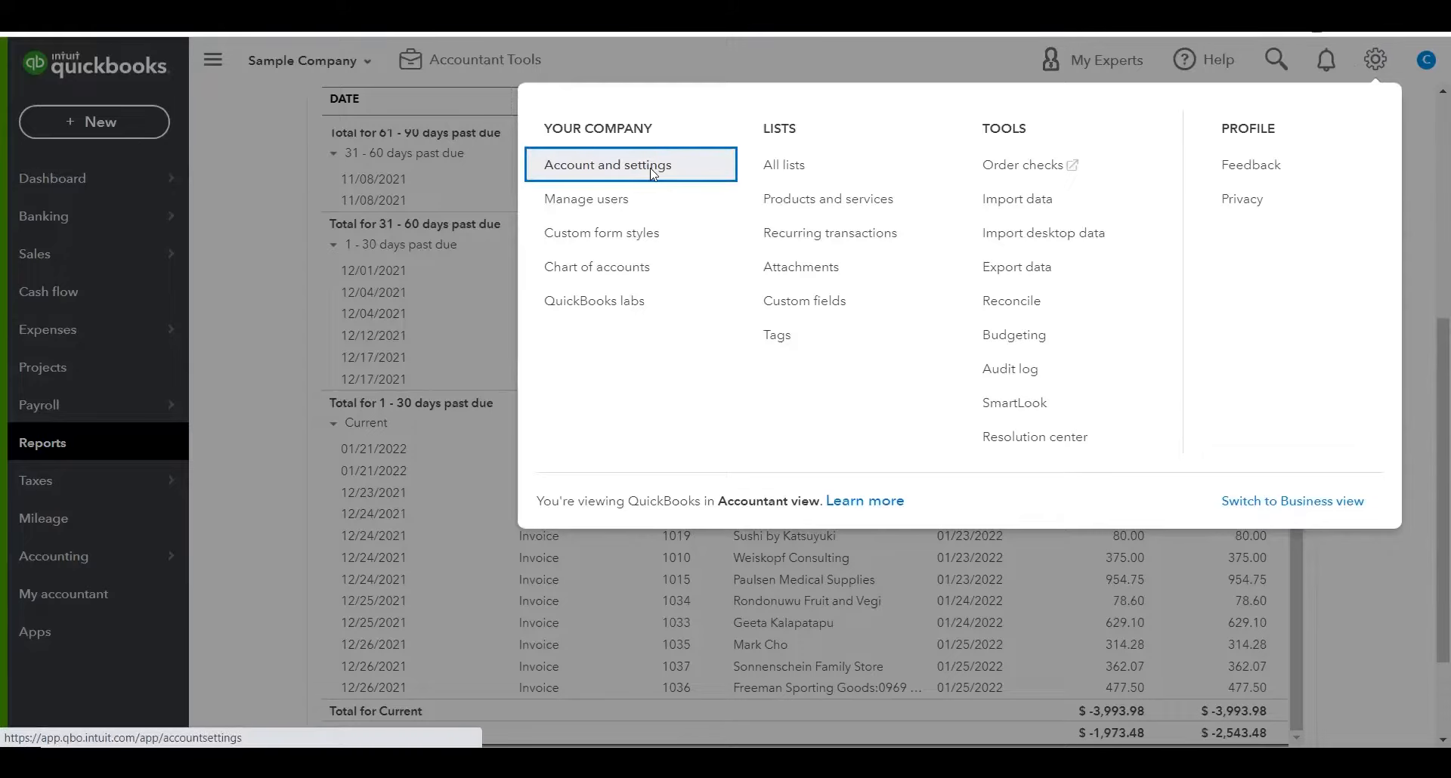
left_click(653, 174)
scroll(347, 502, "down", 3)
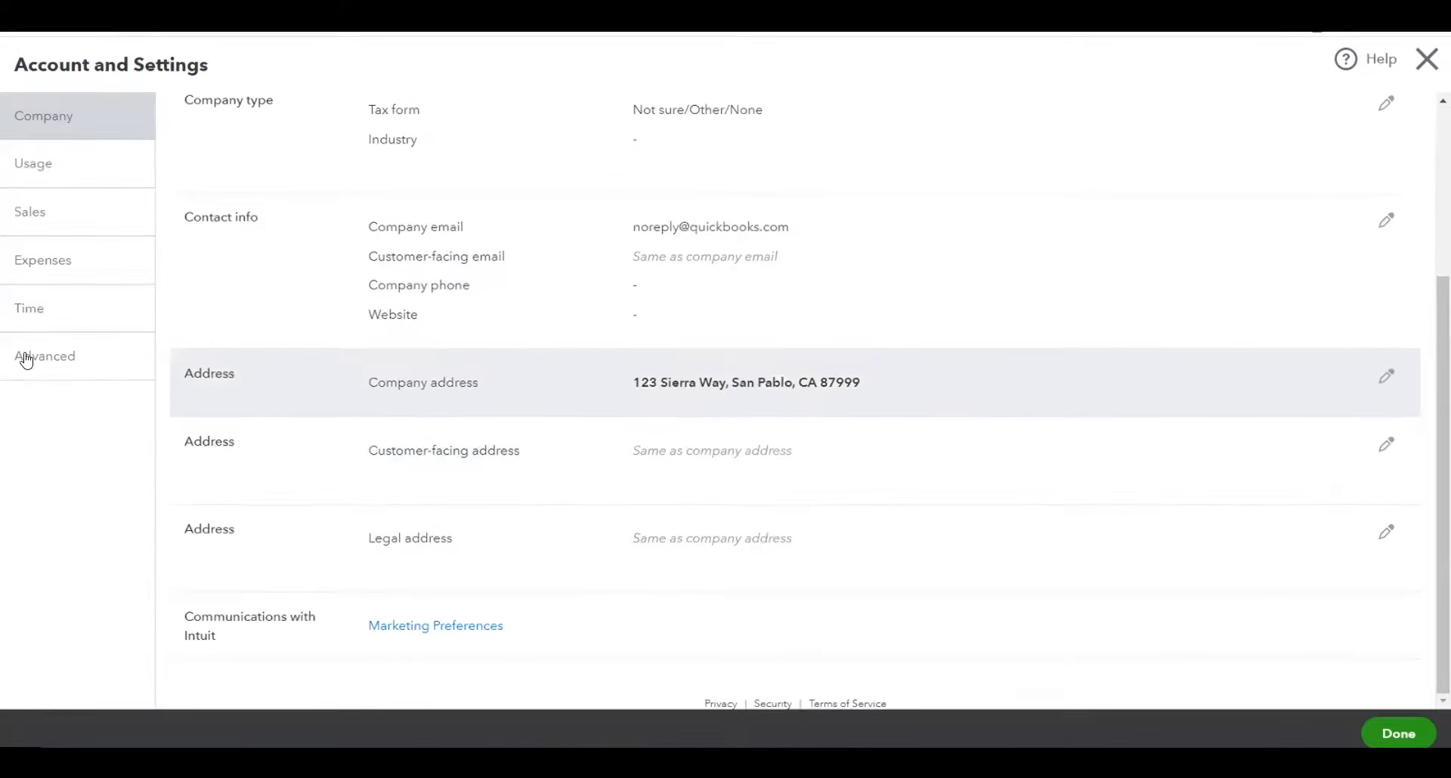
left_click(30, 357)
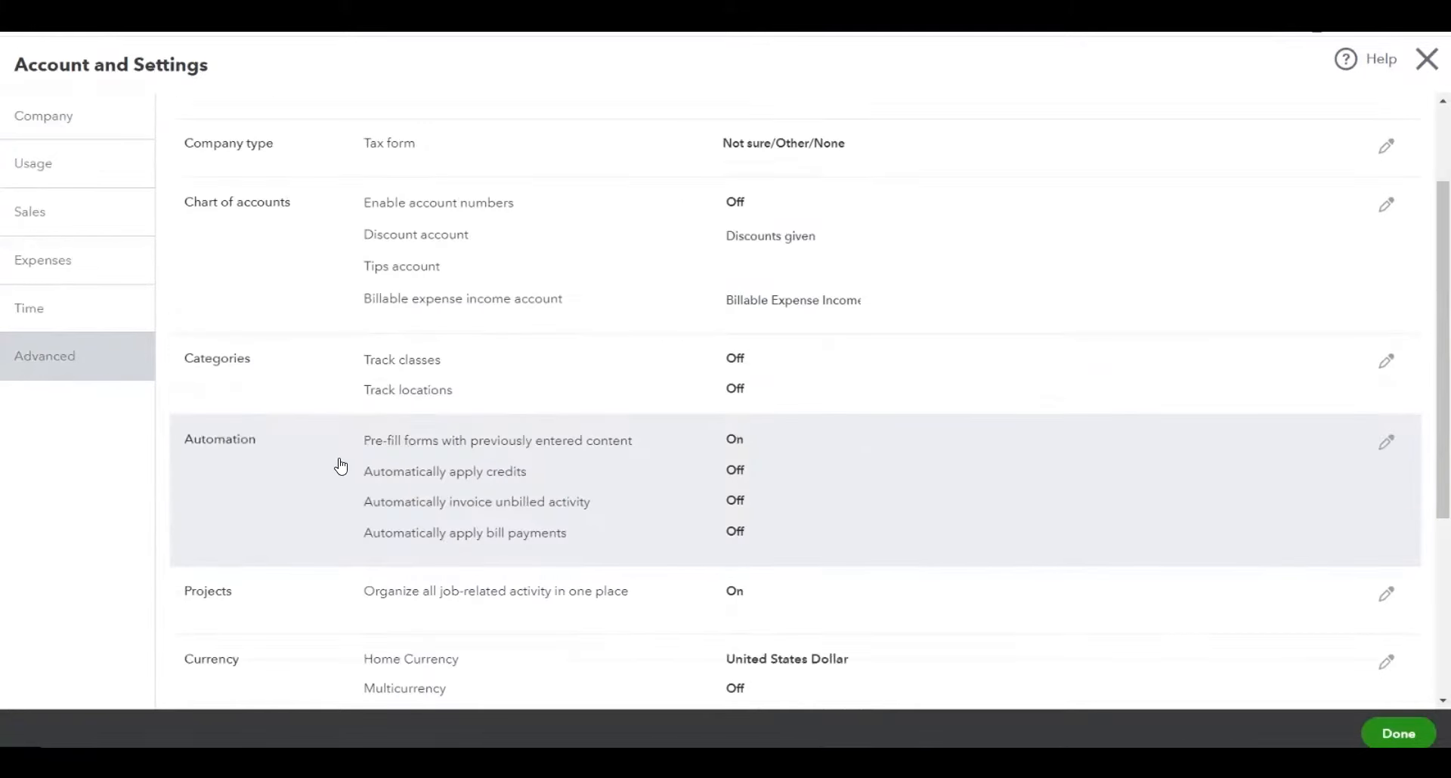
scroll(341, 466, "down", 1)
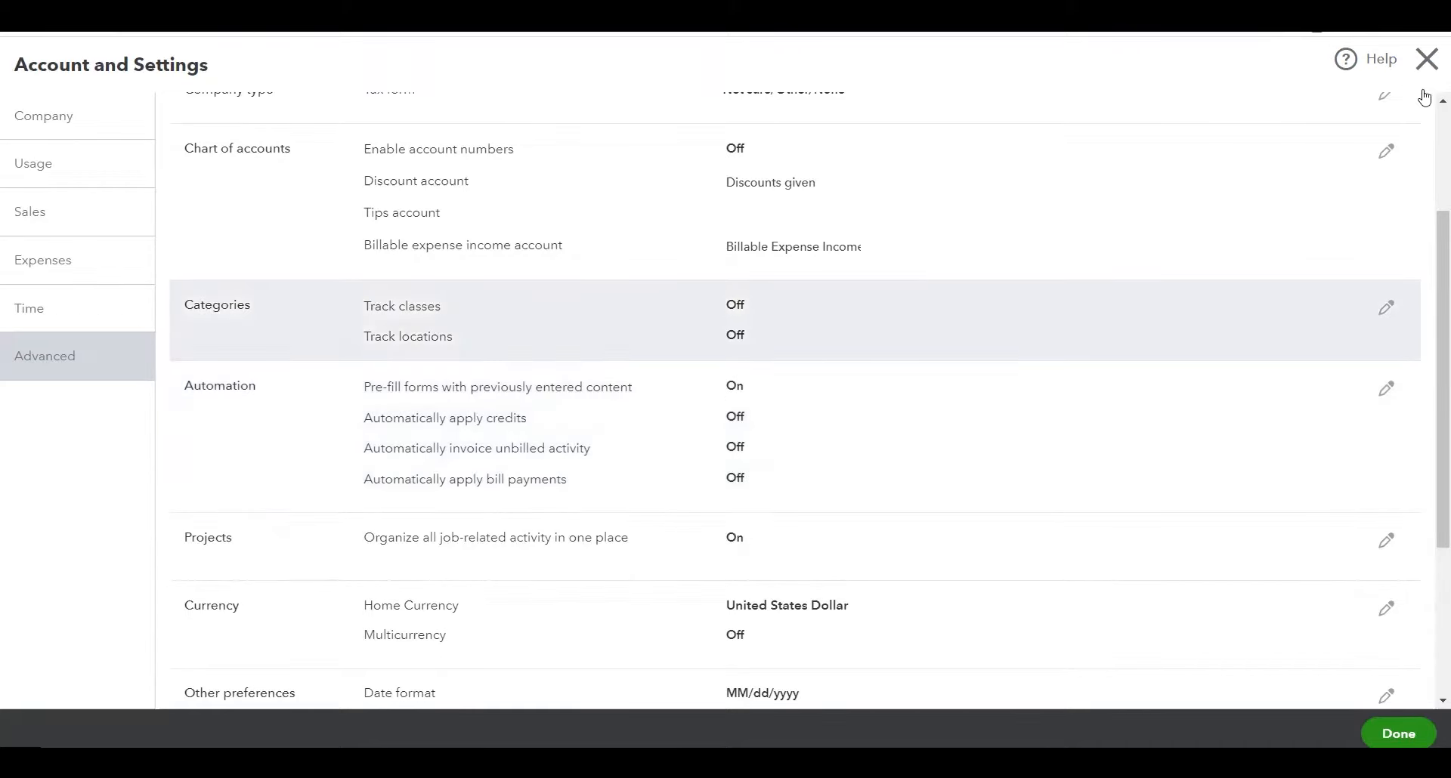
left_click(1427, 61)
scroll(1034, 87, "up", 6)
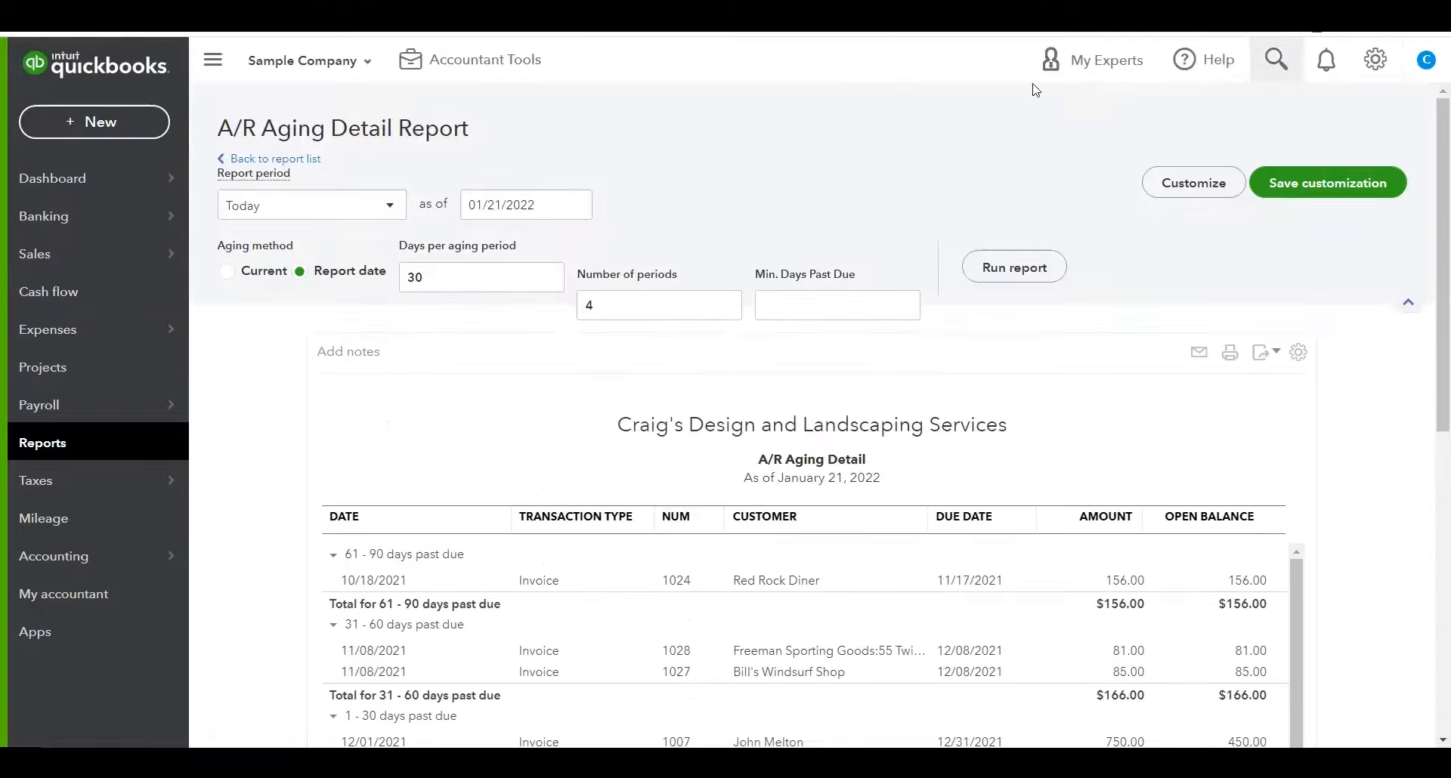
scroll(883, 121, "down", 3)
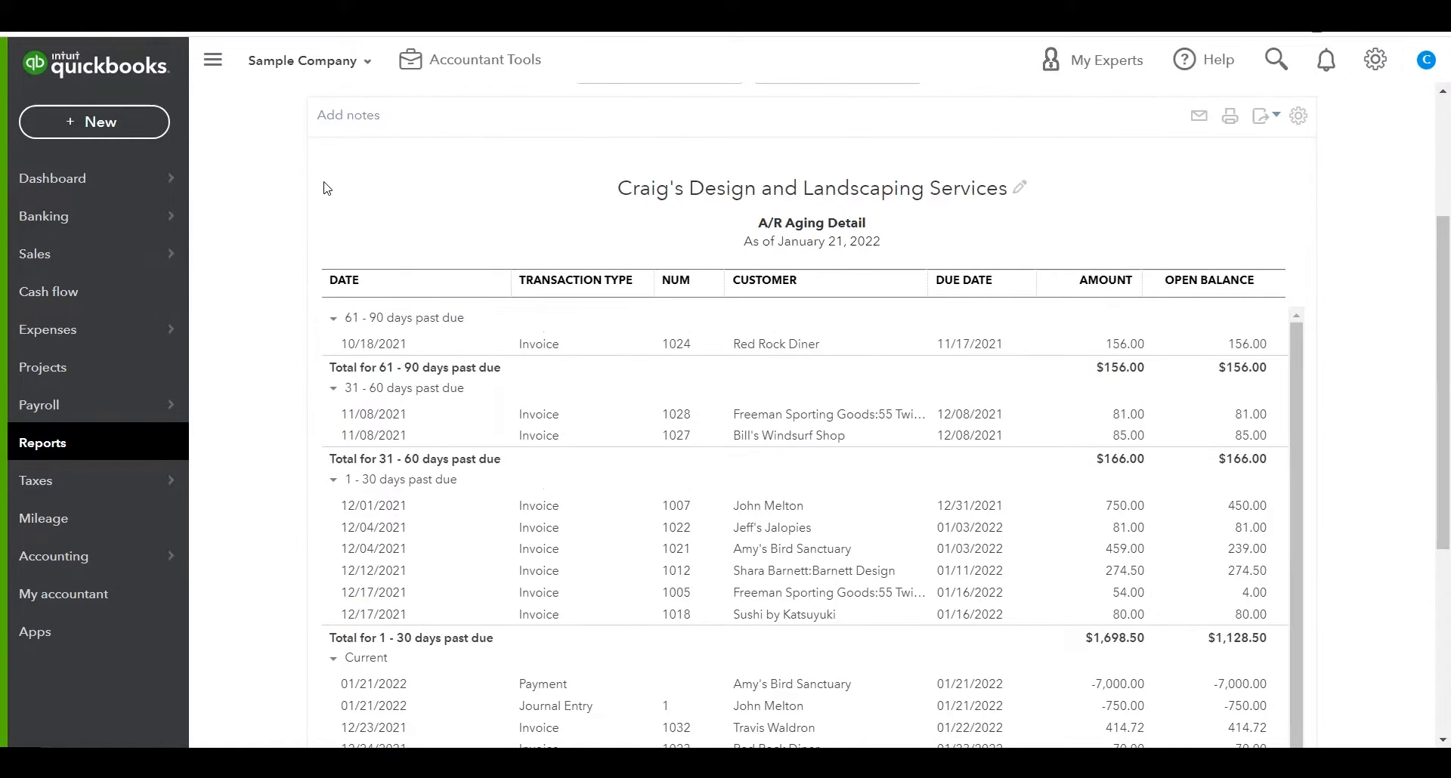
Step: Create a new invoice for the customer Amy's Bird Sanctuary
left_click(80, 127)
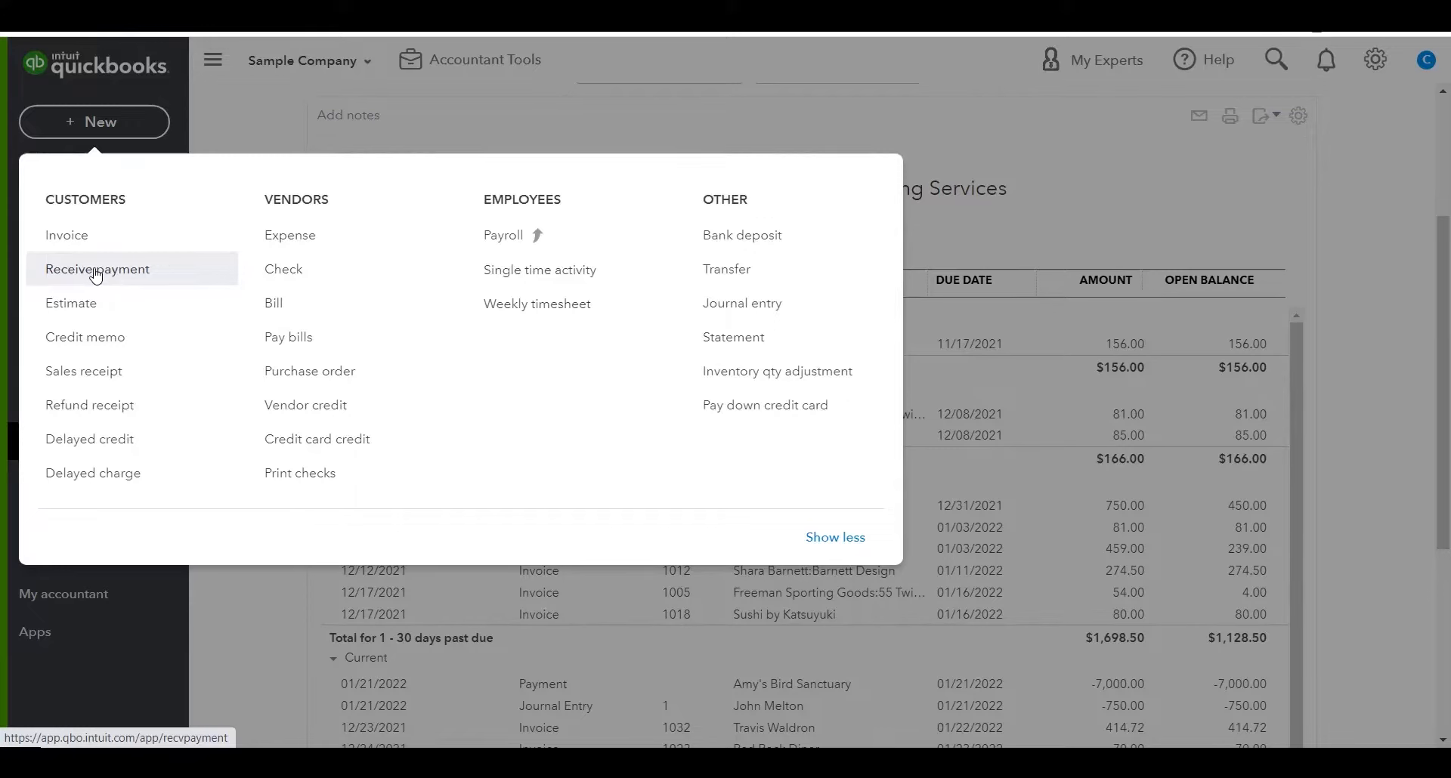
left_click(71, 237)
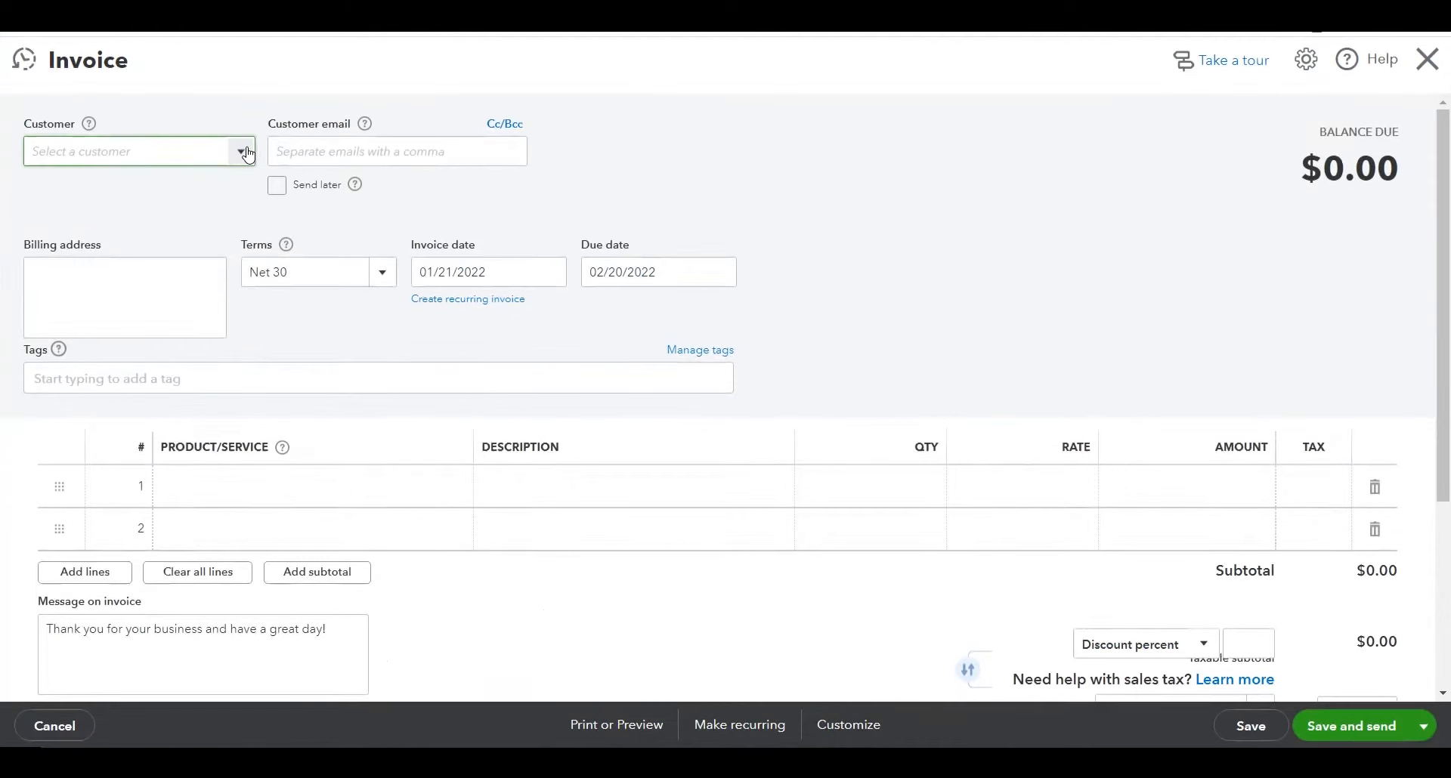
left_click(242, 152)
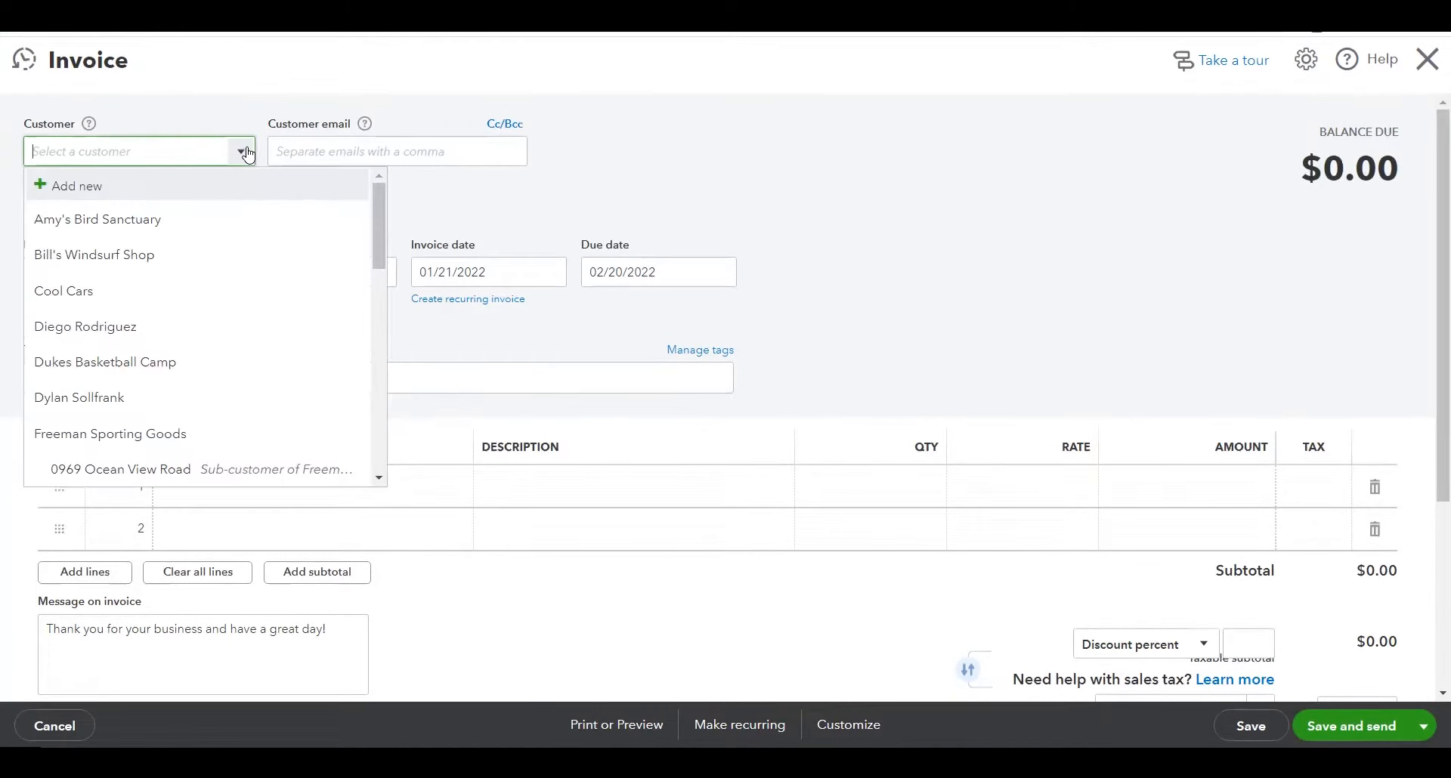
left_click(154, 233)
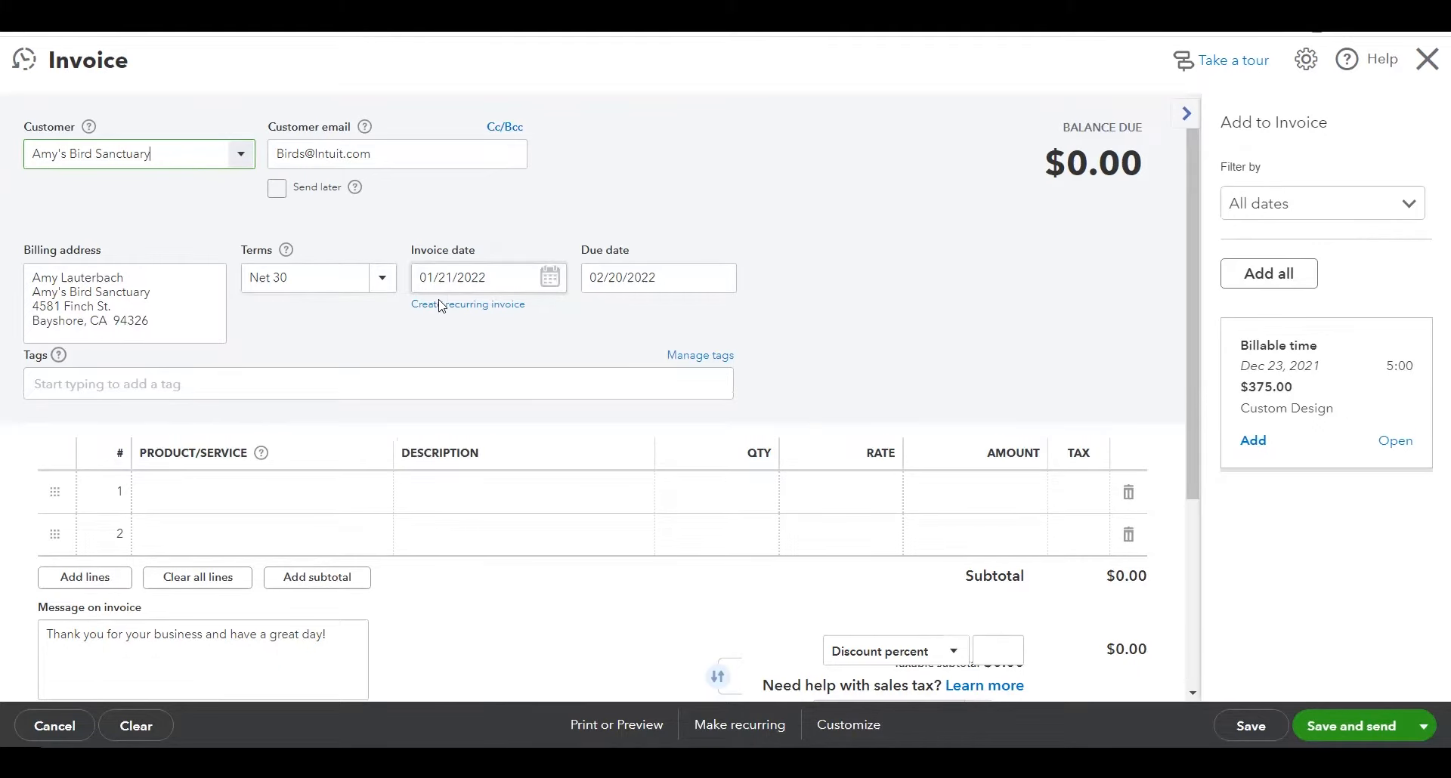
Step: Add the Gardening service to the first invoice line at a rate of 7000.00 and save the invoice
left_click(355, 492)
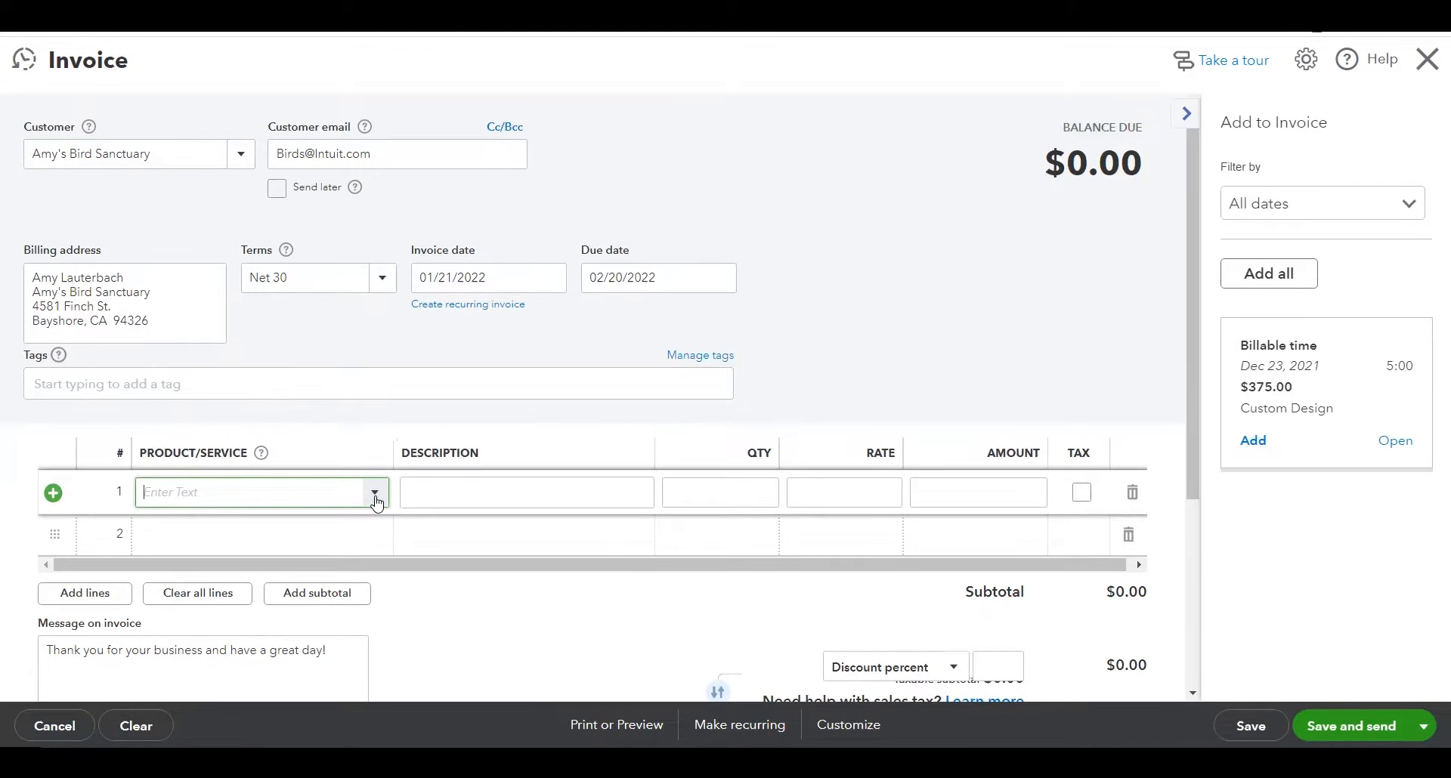
left_click(375, 495)
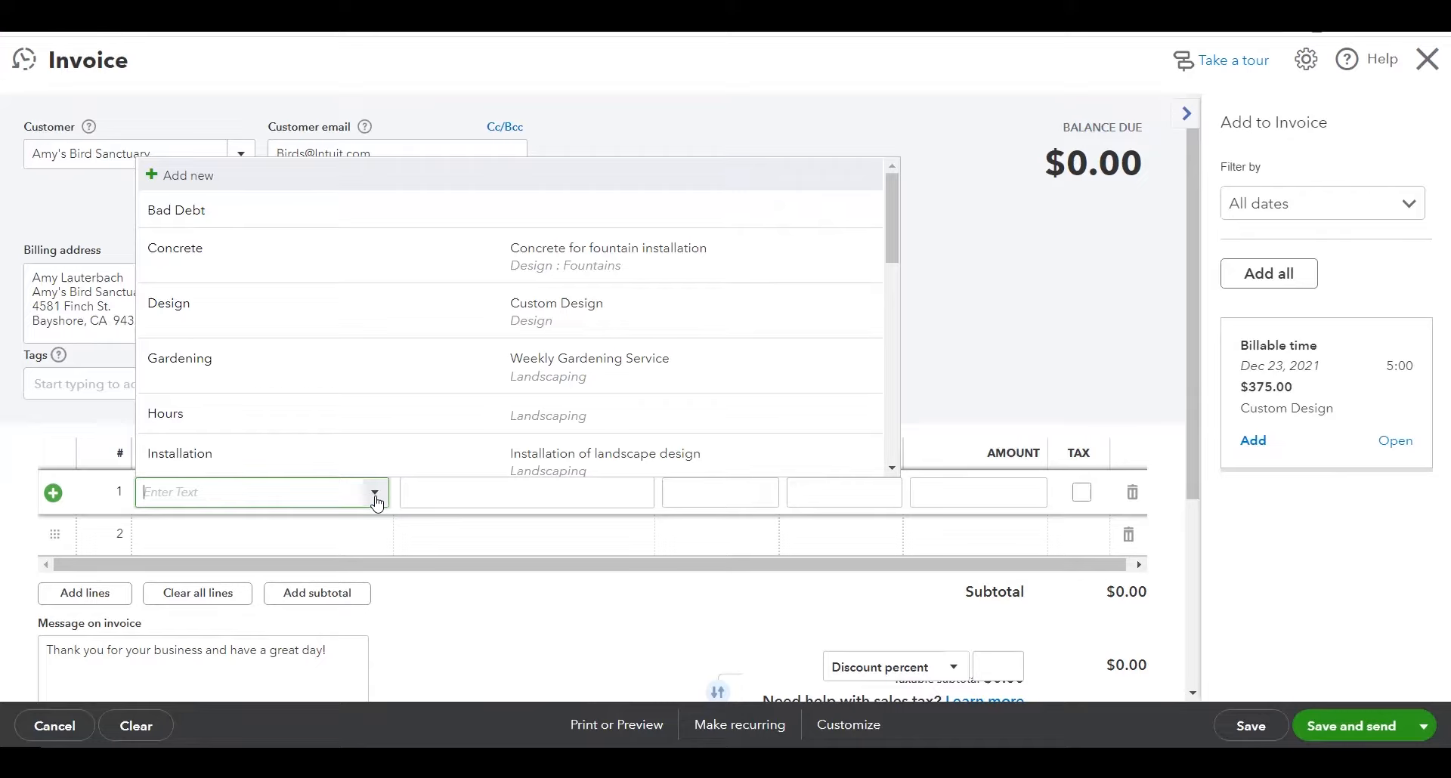
left_click(199, 366)
left_click(859, 496)
type("7000.00")
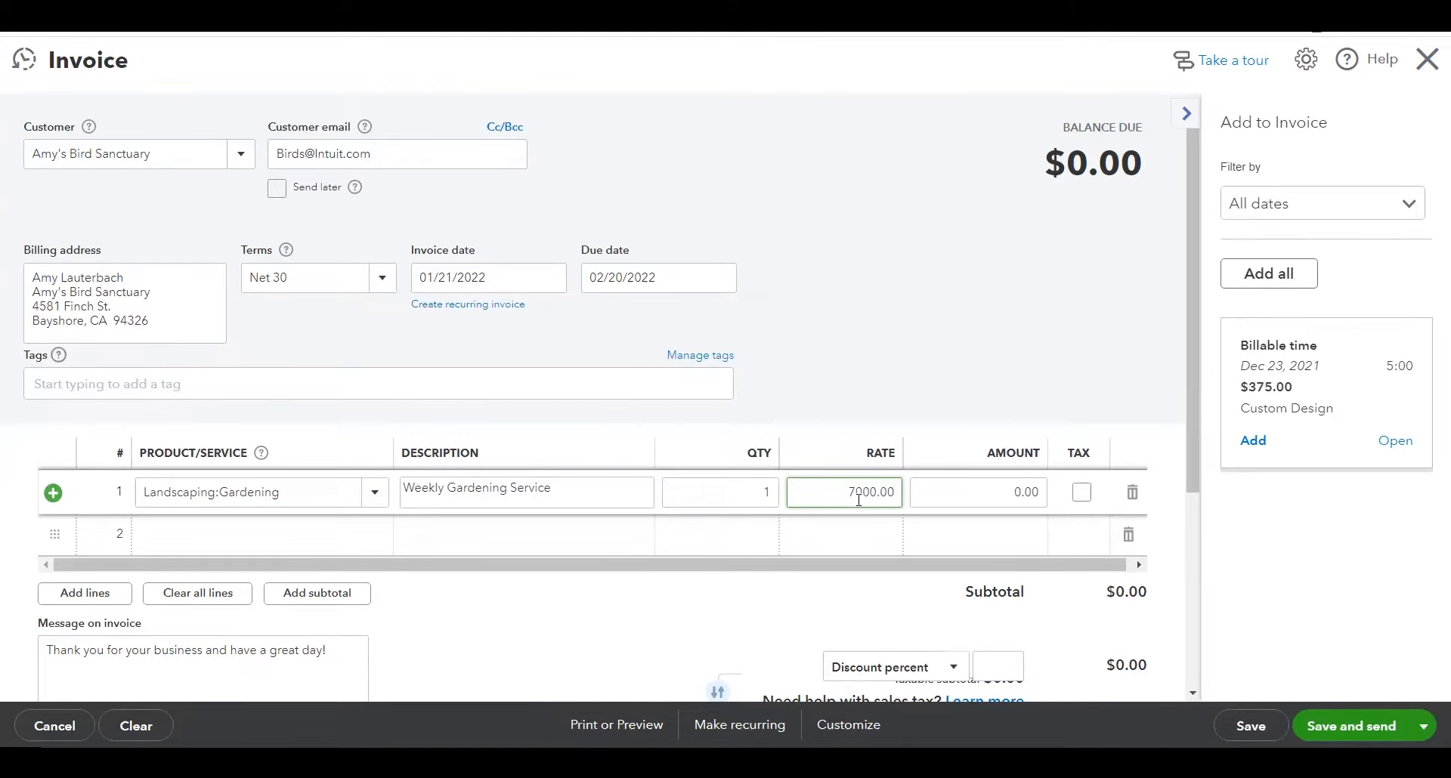
left_click(1083, 494)
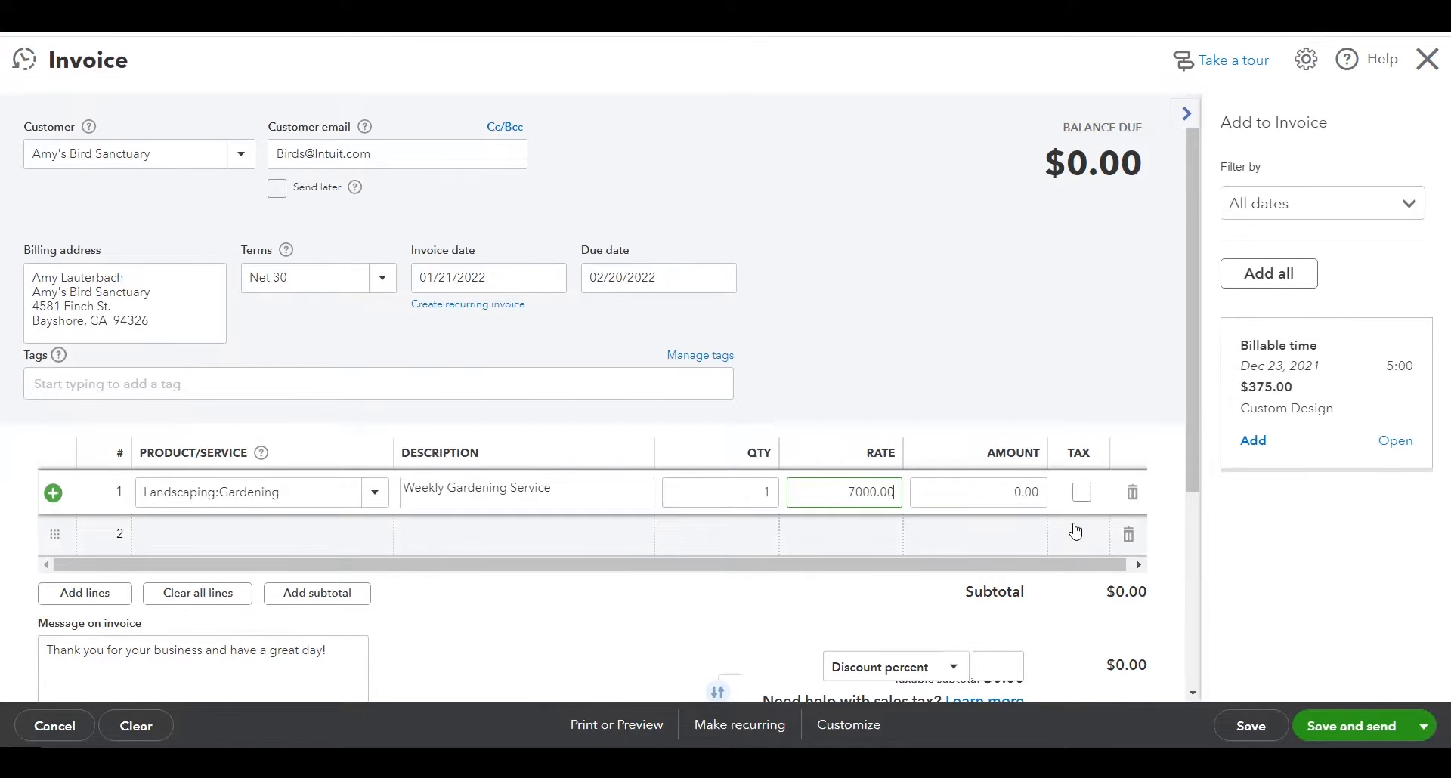
scroll(1074, 537, "down", 3)
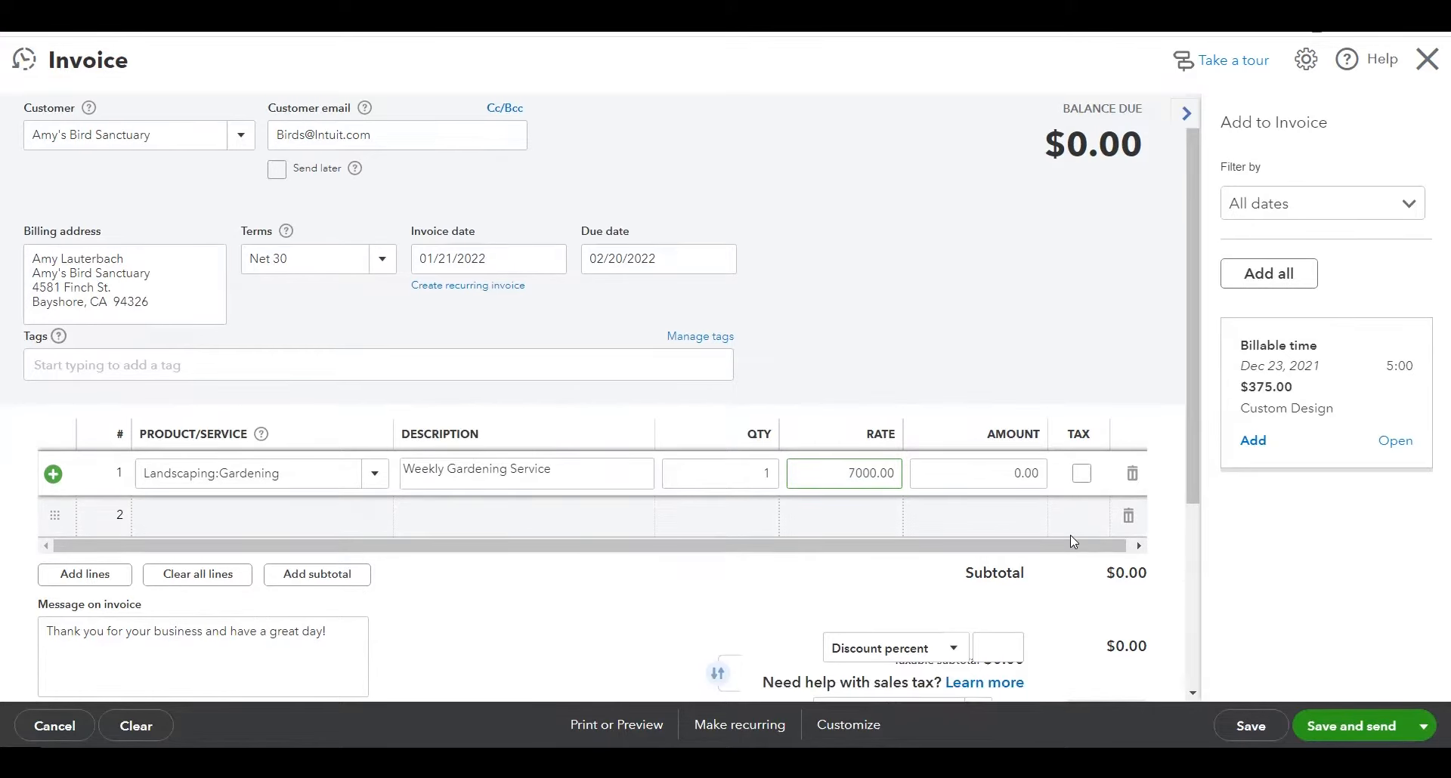
scroll(1070, 541, "down", 3)
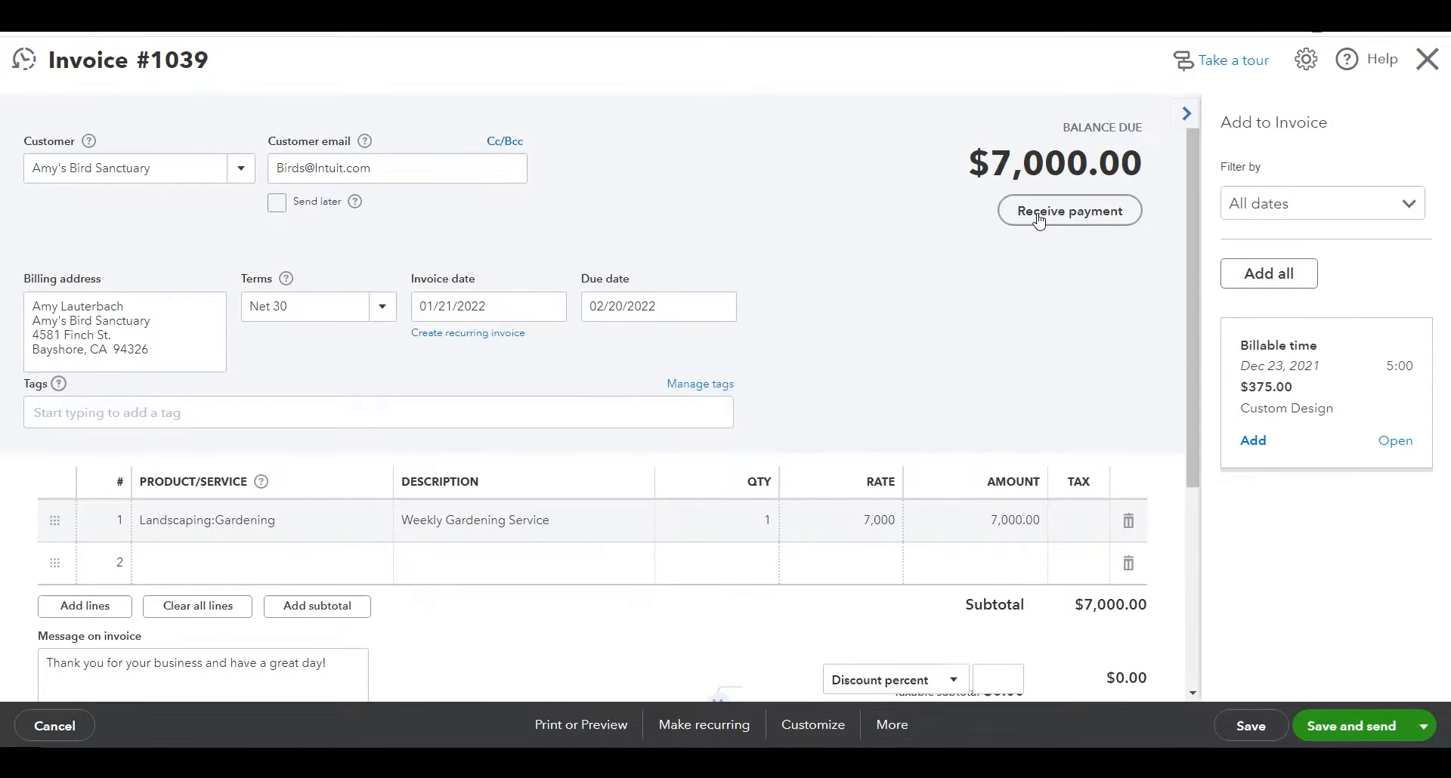
scroll(988, 340, "down", 3)
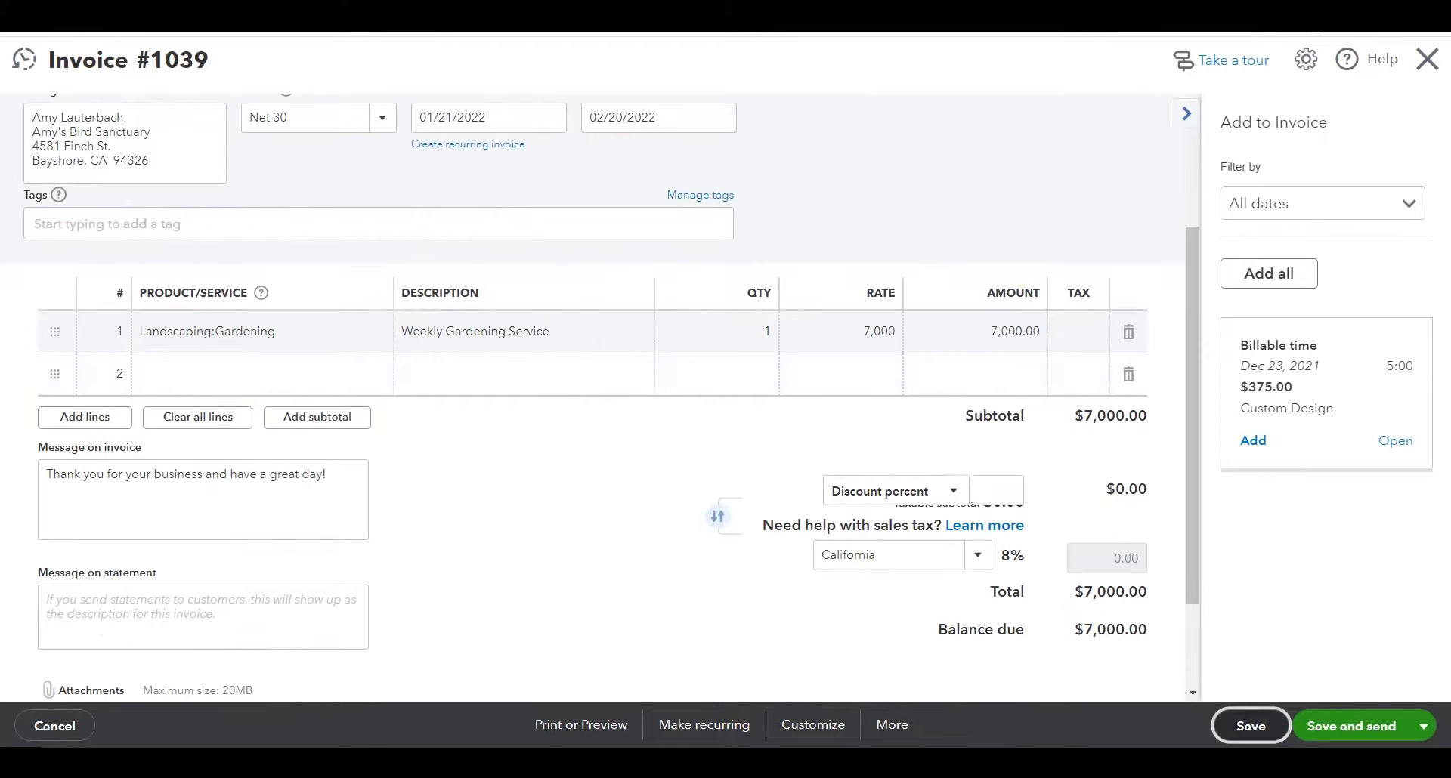
left_click(1251, 725)
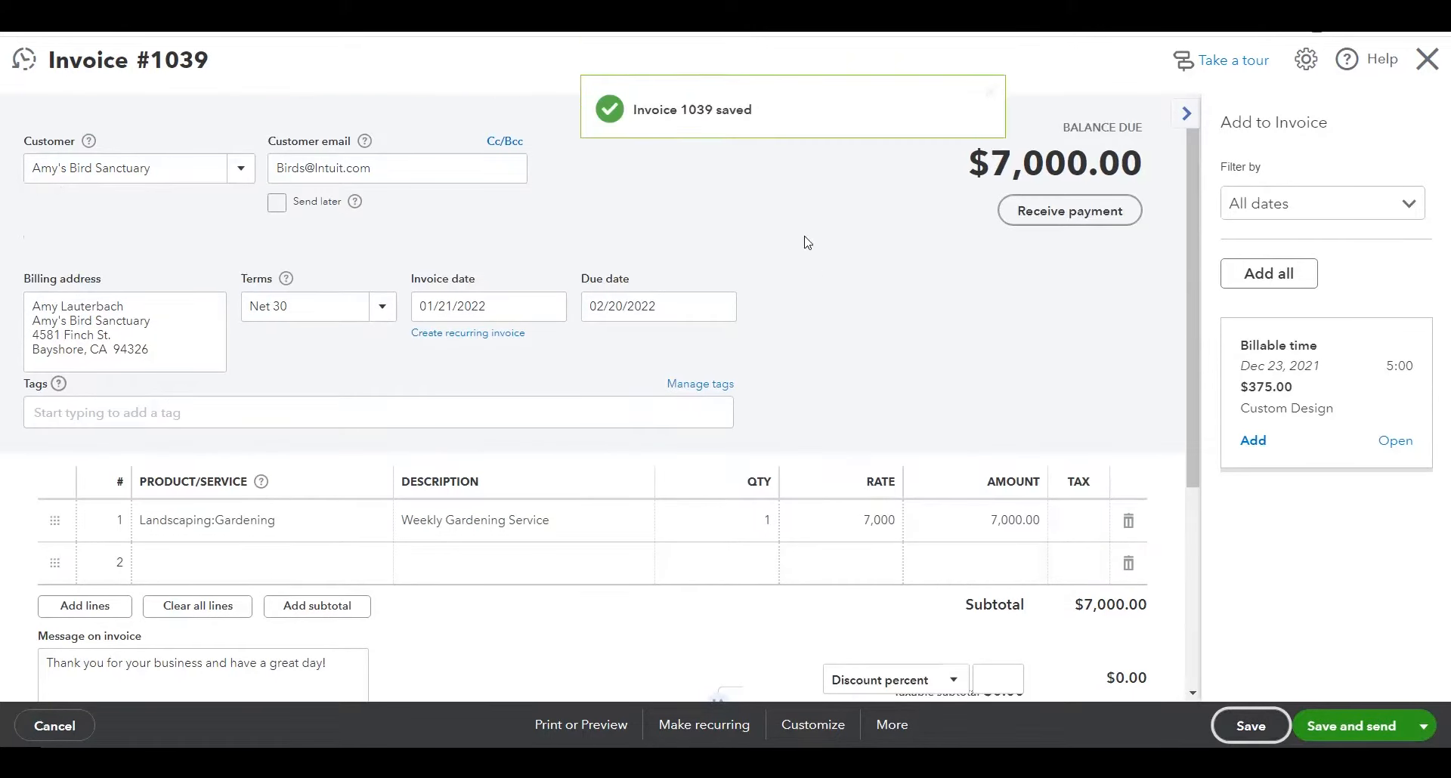
Step: Receive payment by applying the 7,000.00 unapplied payment to the 01/21/2022 invoice only, excluding the 12/04/2021 invoice, and save and close
left_click(1070, 212)
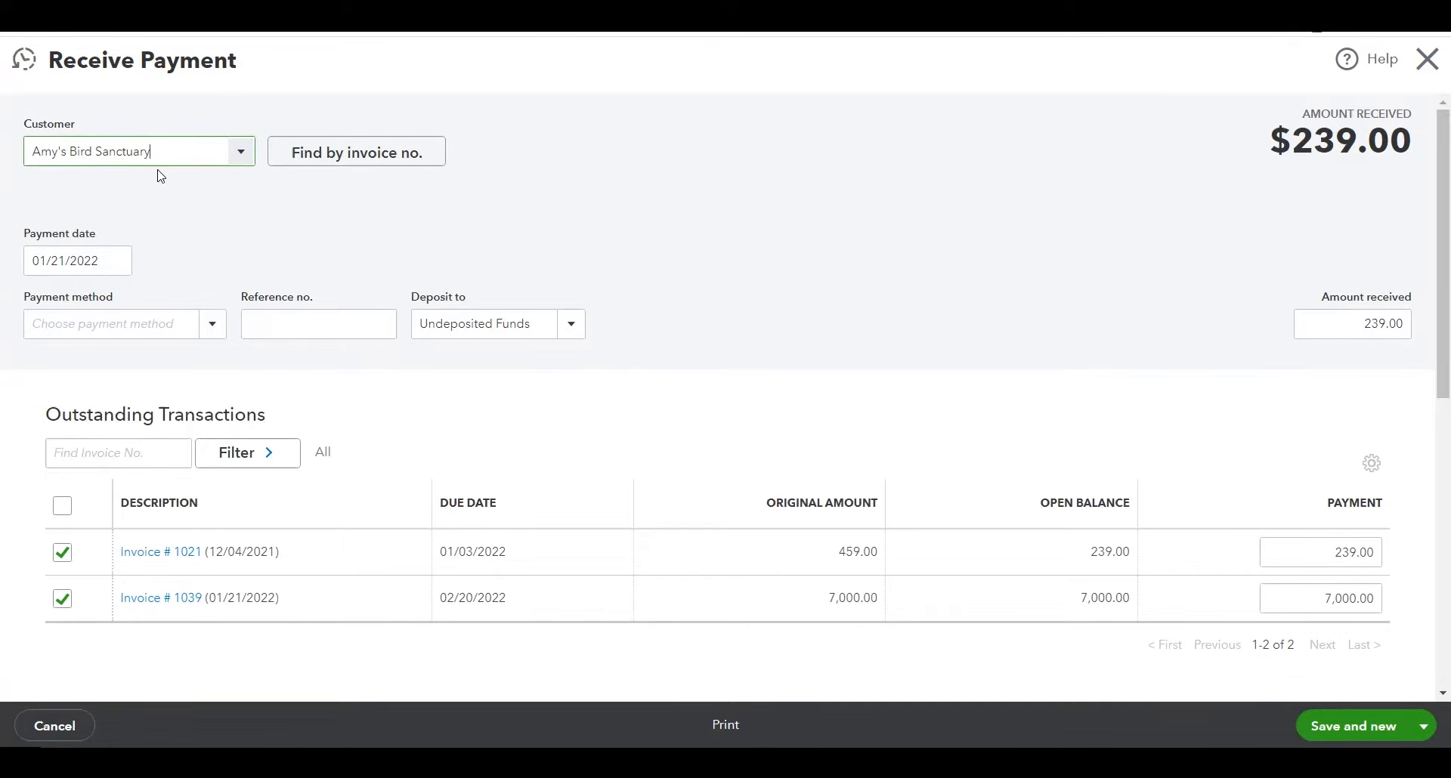
scroll(766, 310, "down", 2)
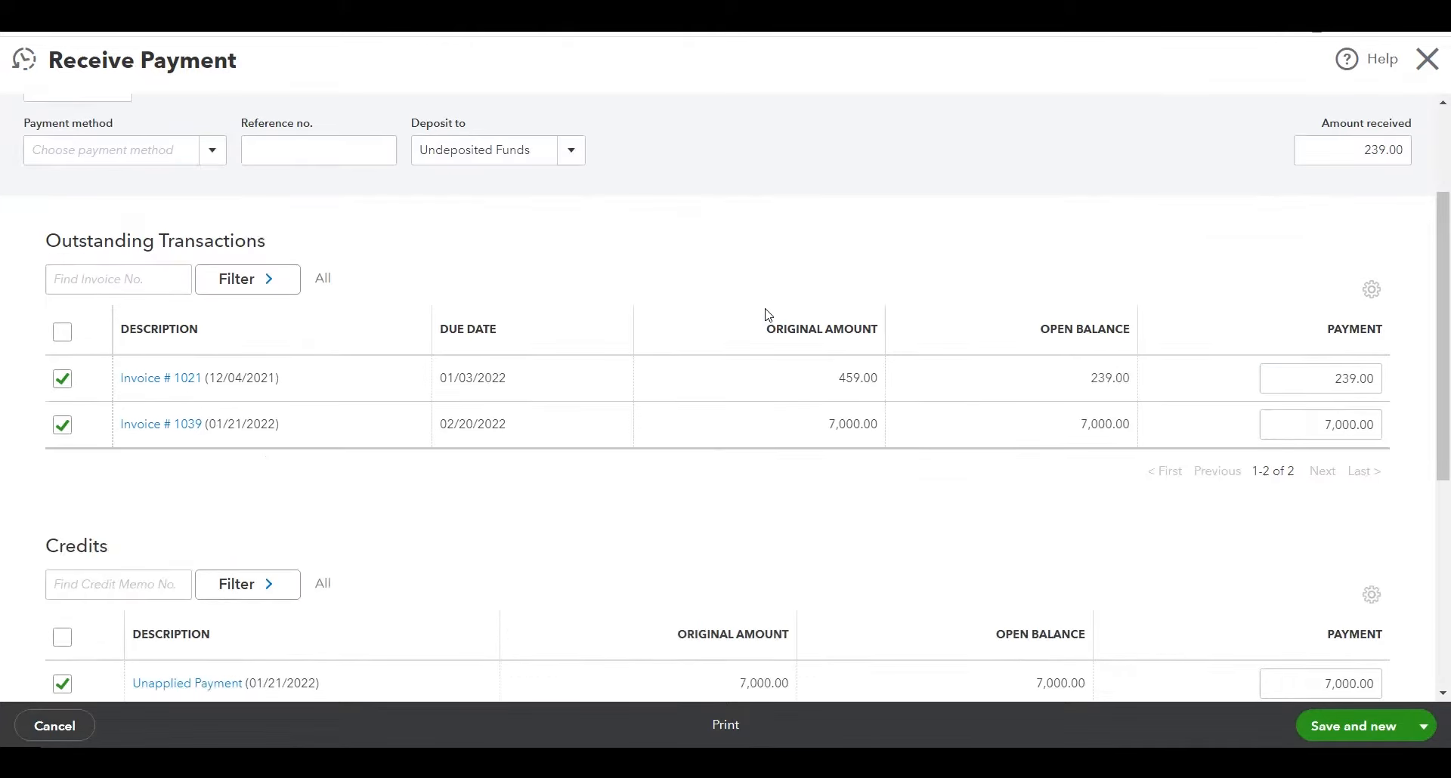
scroll(765, 314, "down", 1)
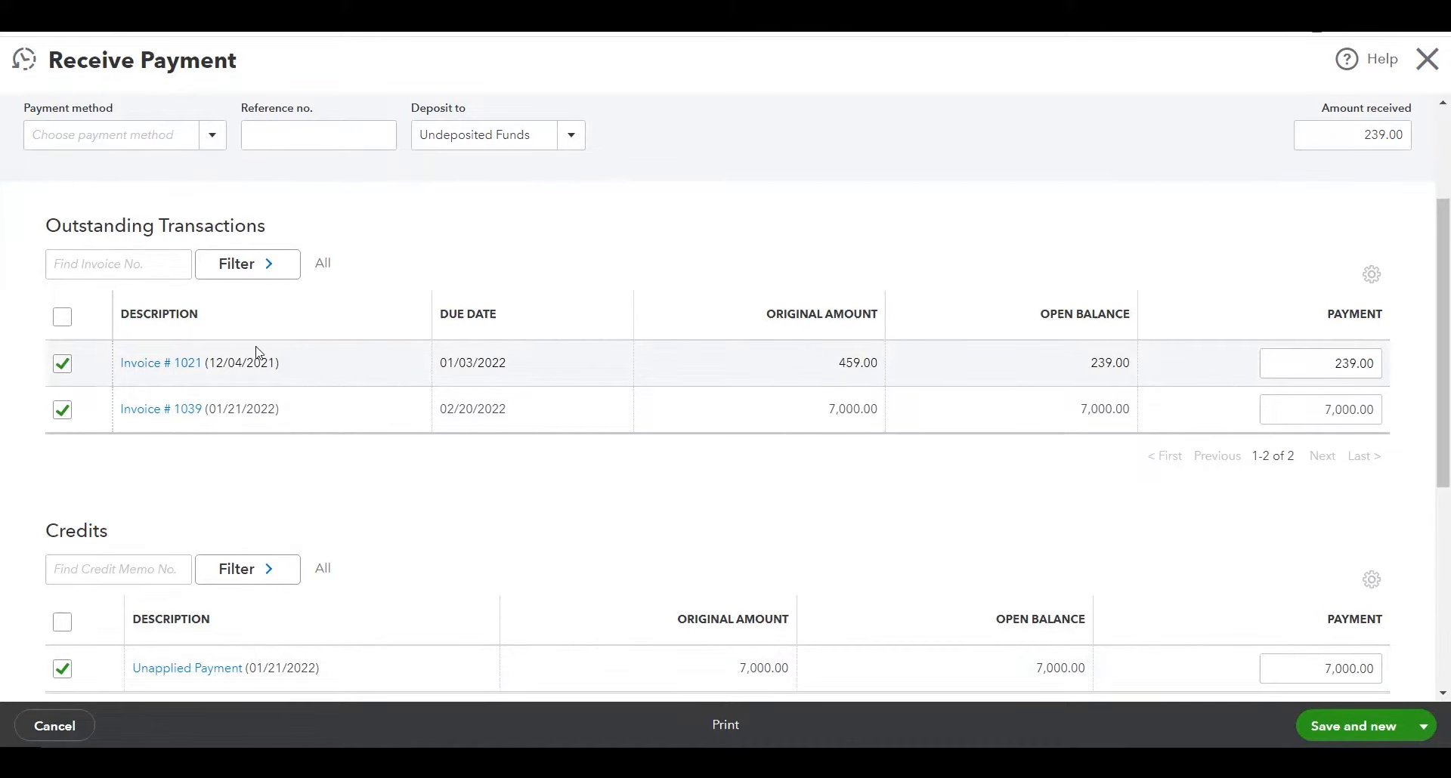
left_click(63, 364)
scroll(323, 465, "down", 1)
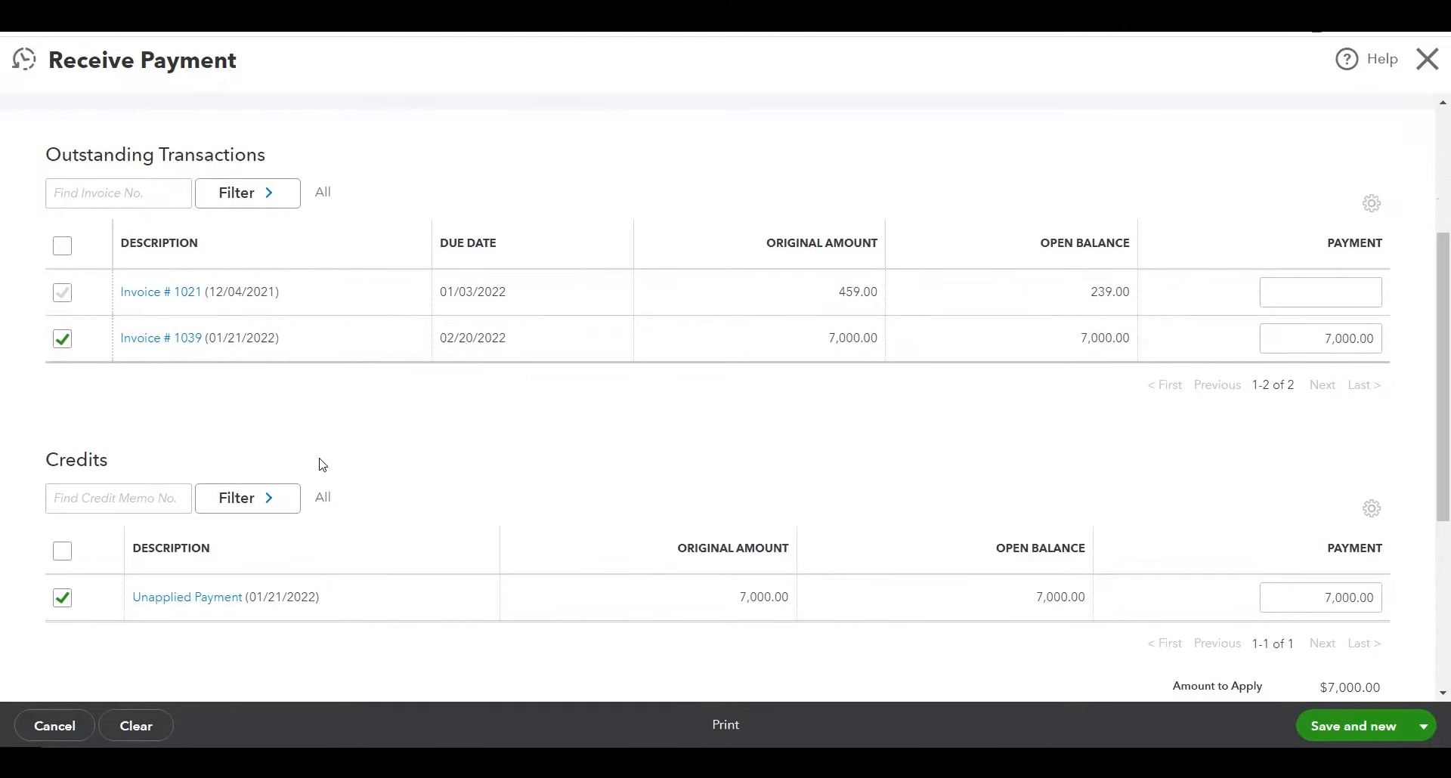
scroll(323, 465, "down", 1)
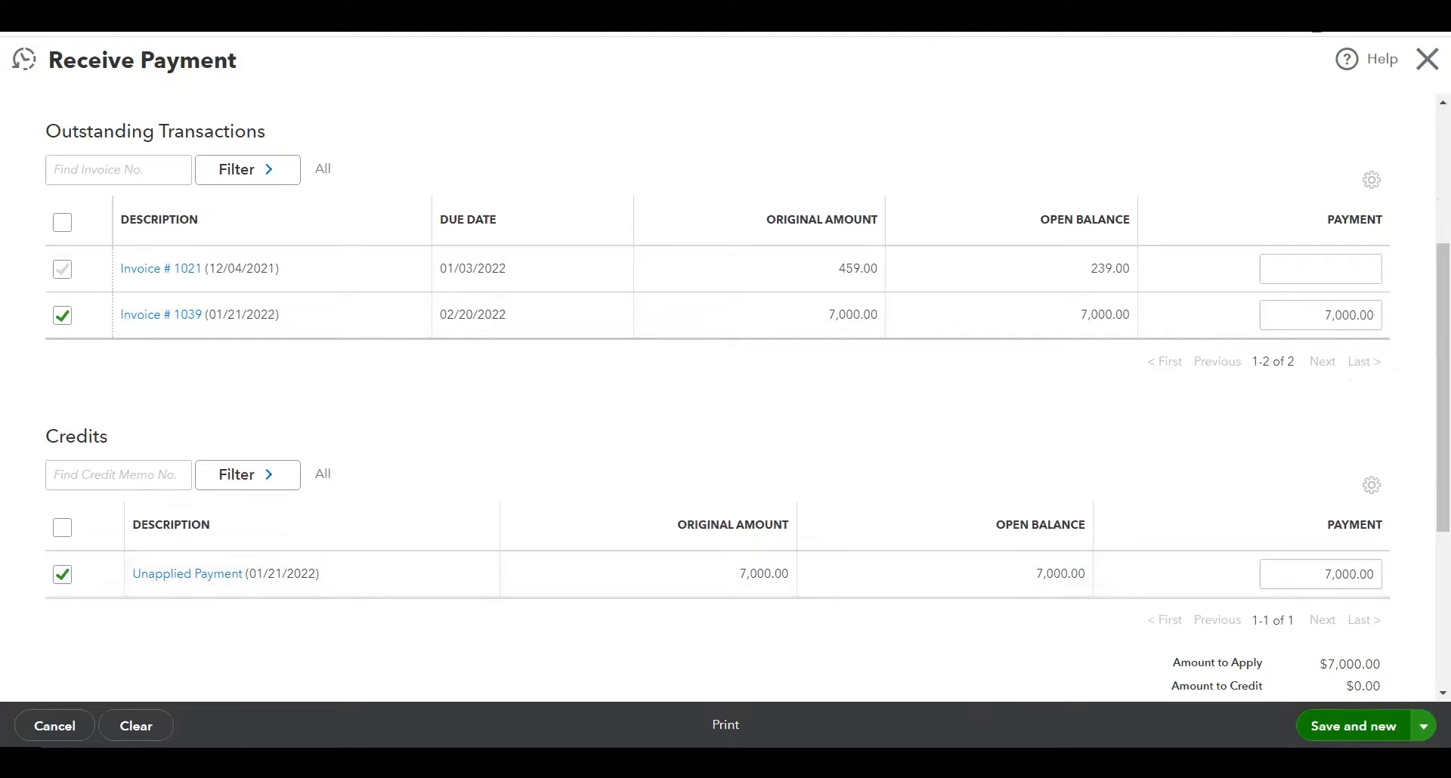
left_click(1424, 726)
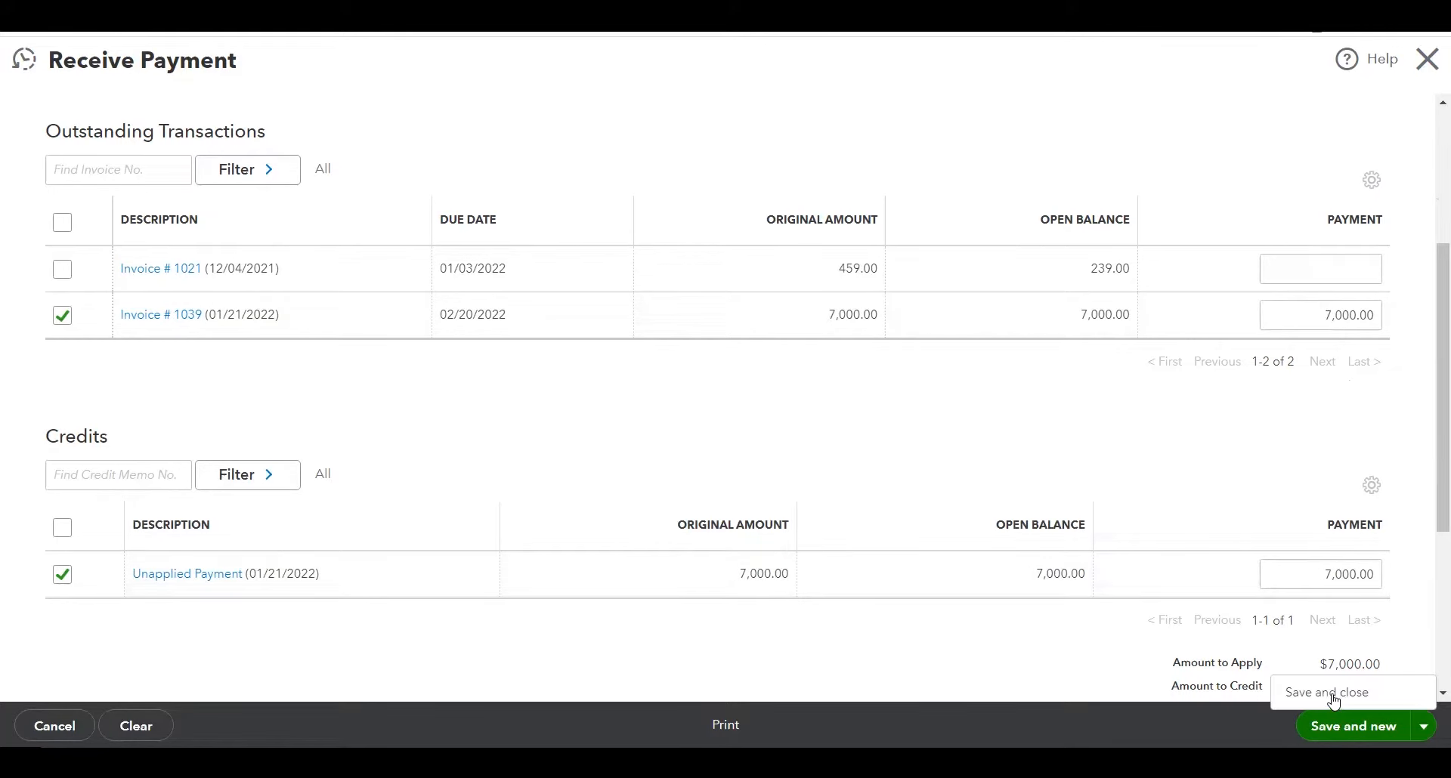
left_click(1334, 694)
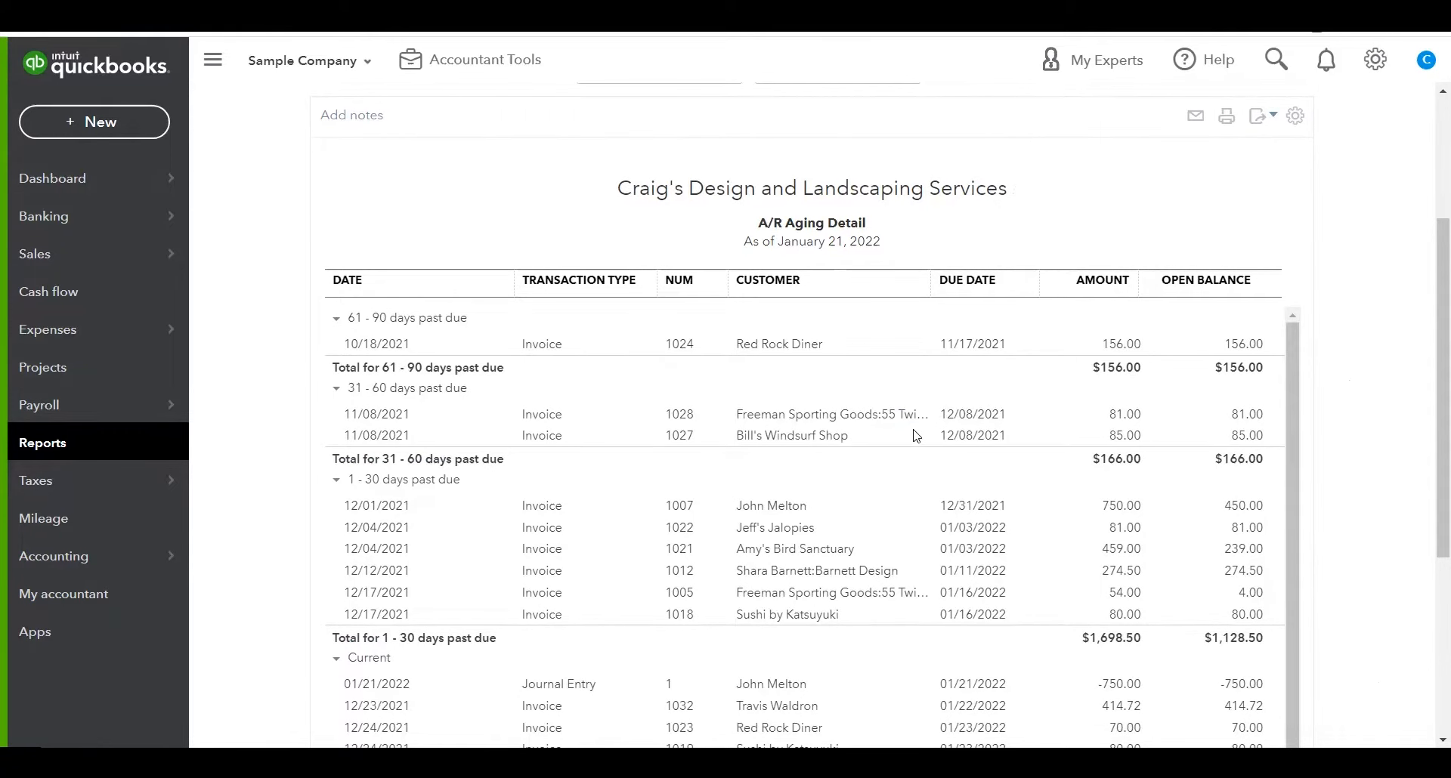
Step: Review the A/R Aging Detail report down to its total, and open the Balance Sheet to check its accounts receivable
scroll(998, 561, "down", 2)
scroll(998, 561, "down", 2)
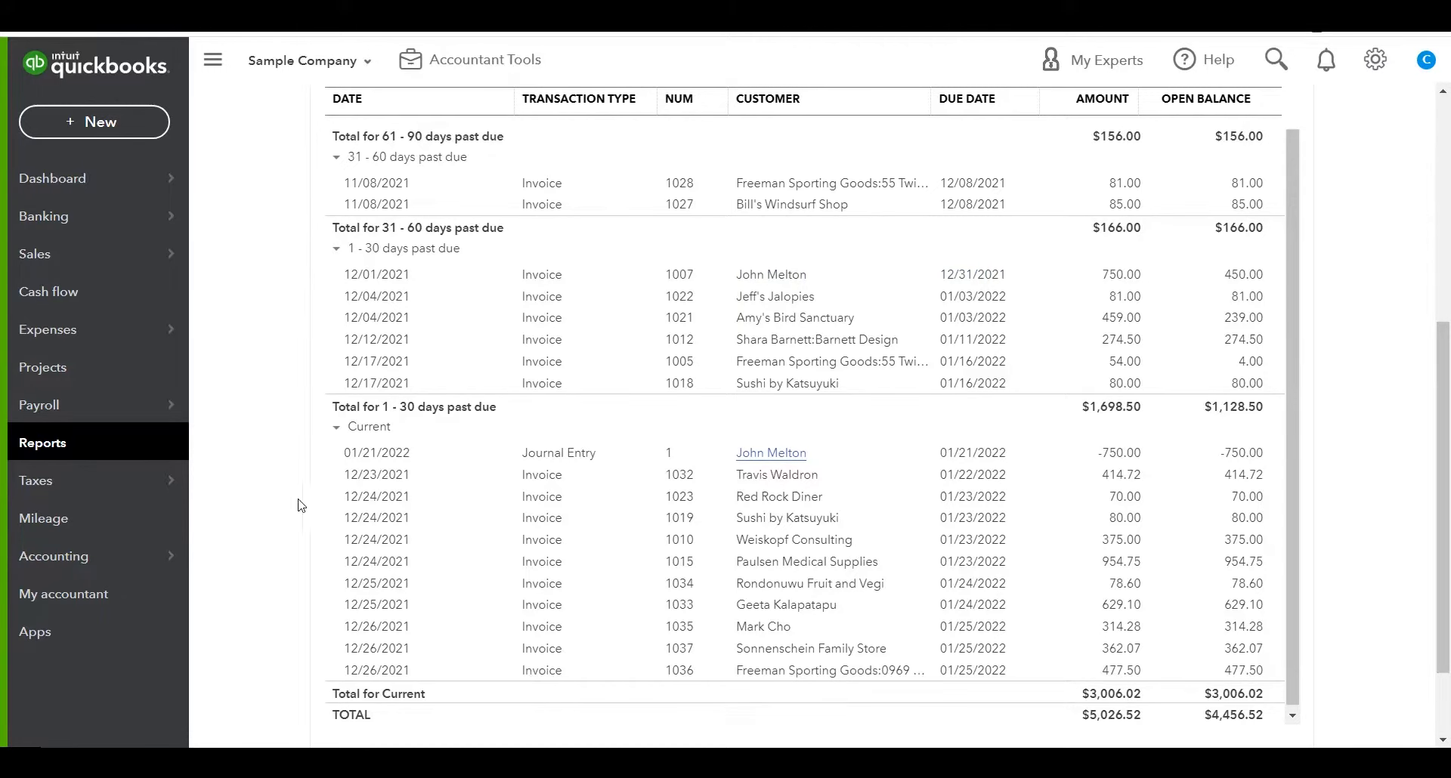
left_click(43, 446)
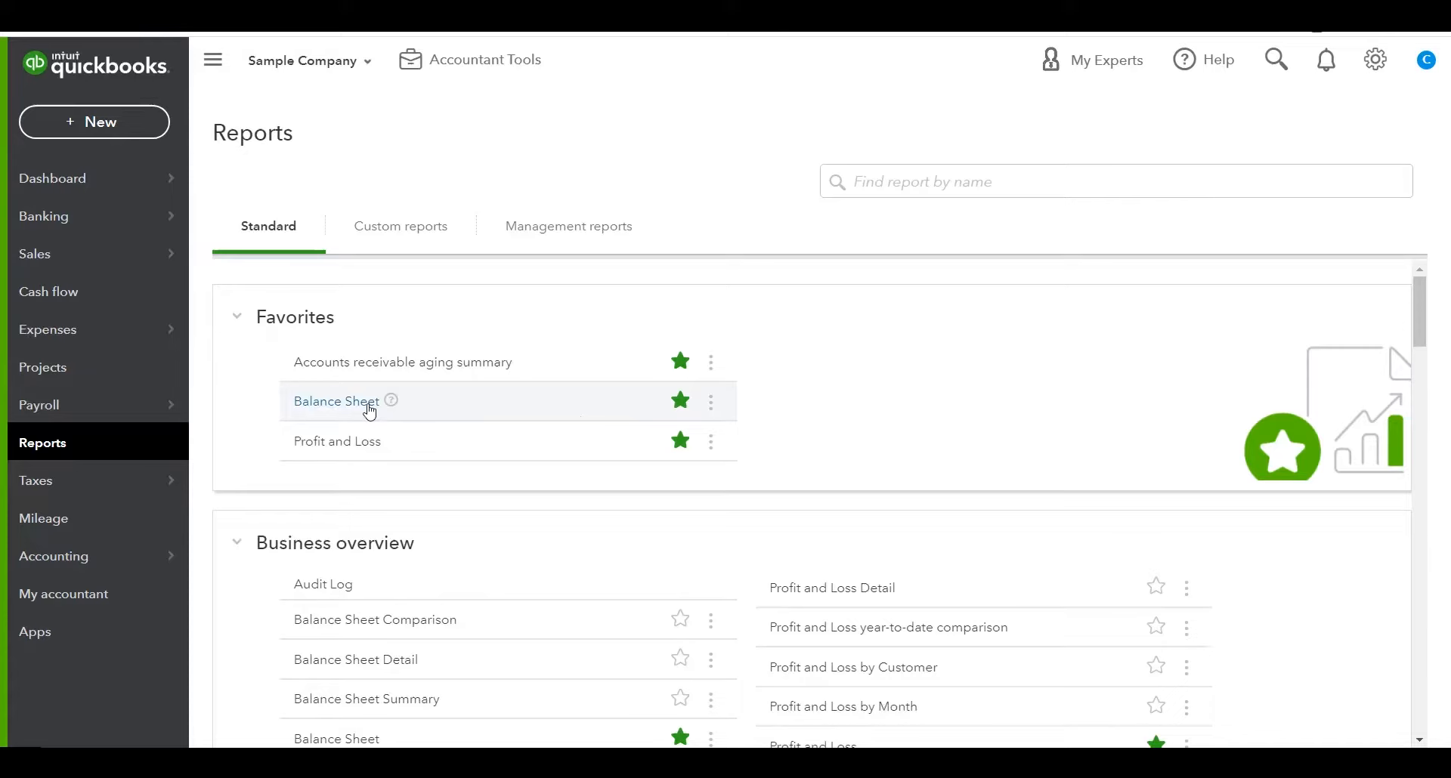
left_click(514, 397)
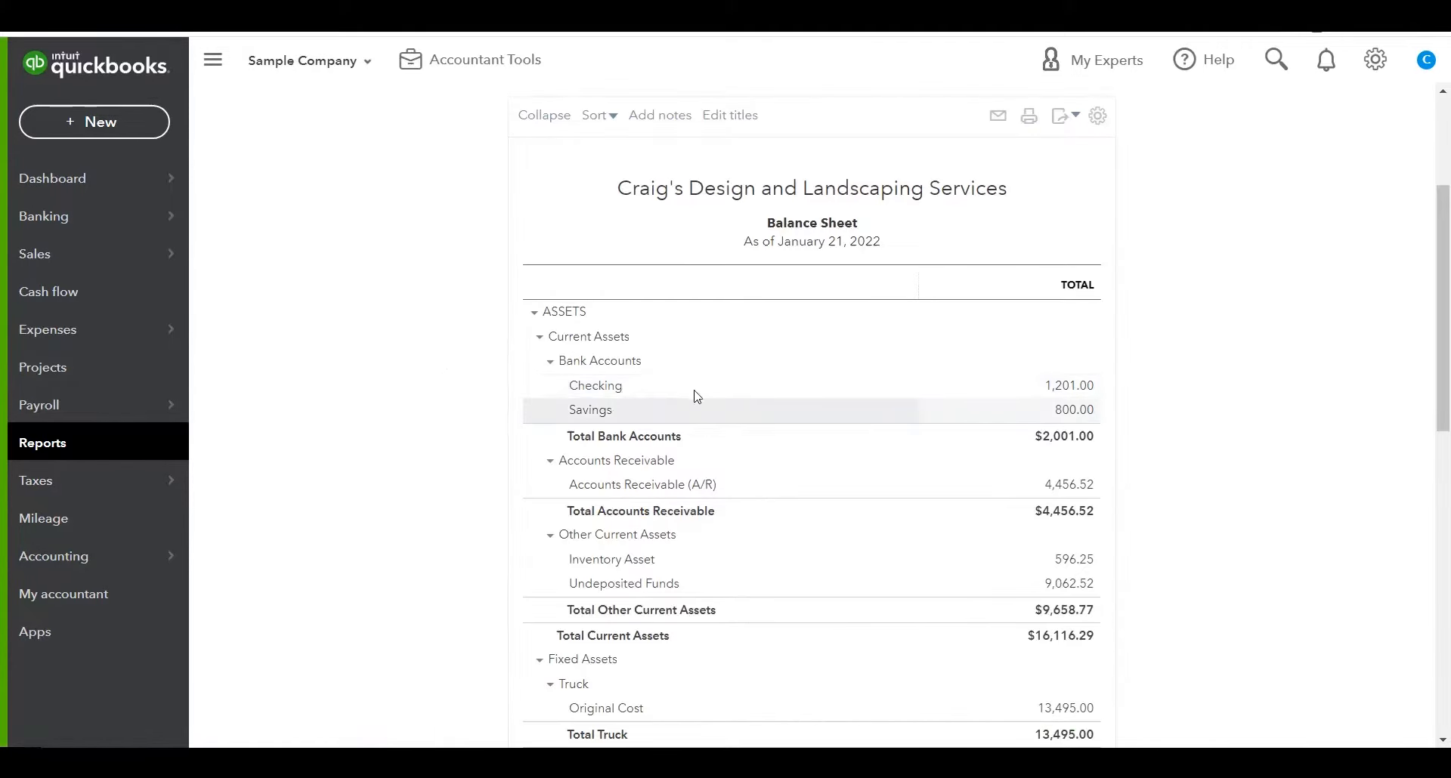
scroll(764, 405, "down", 3)
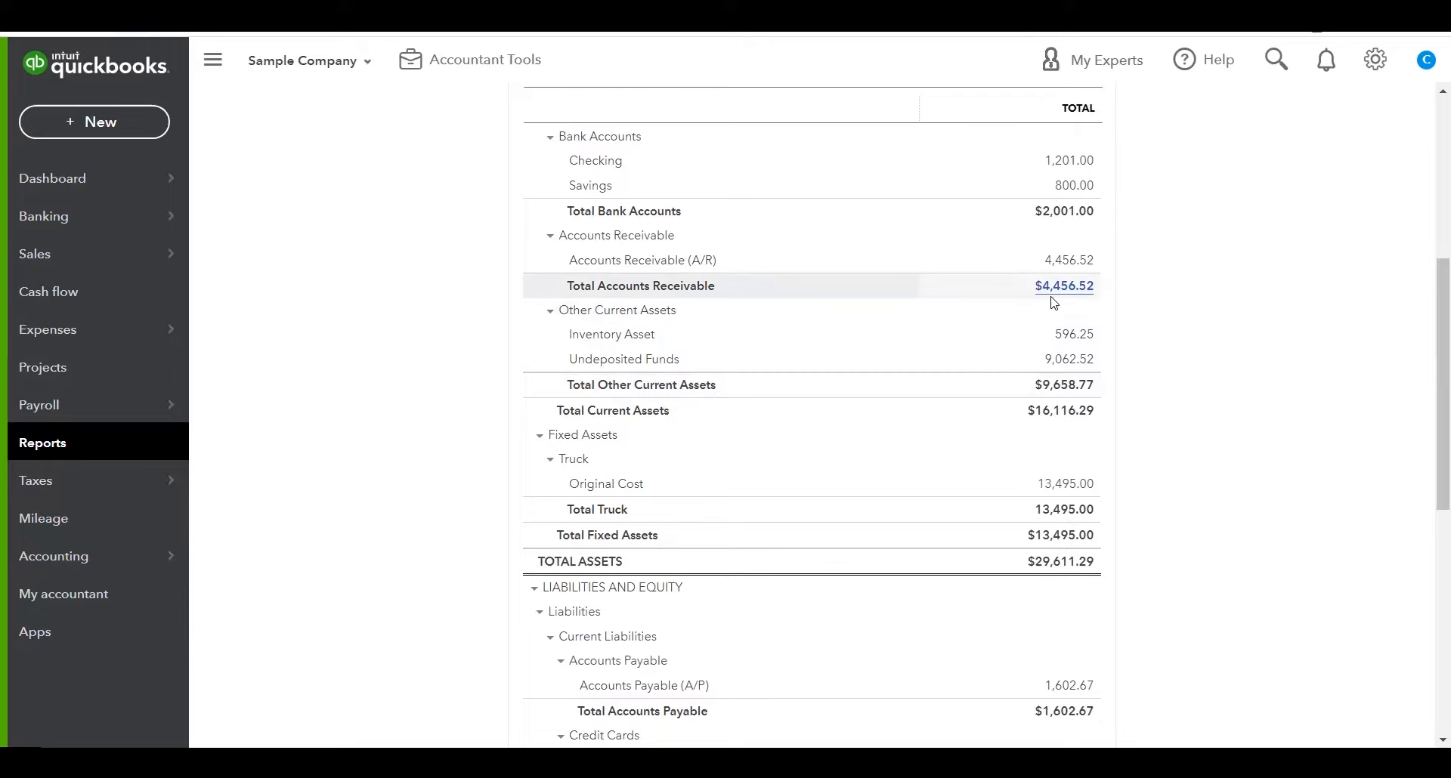
Step: Rerun the Balance Sheet with the Cash accounting method and examine its accounts receivable
scroll(987, 269, "up", 6)
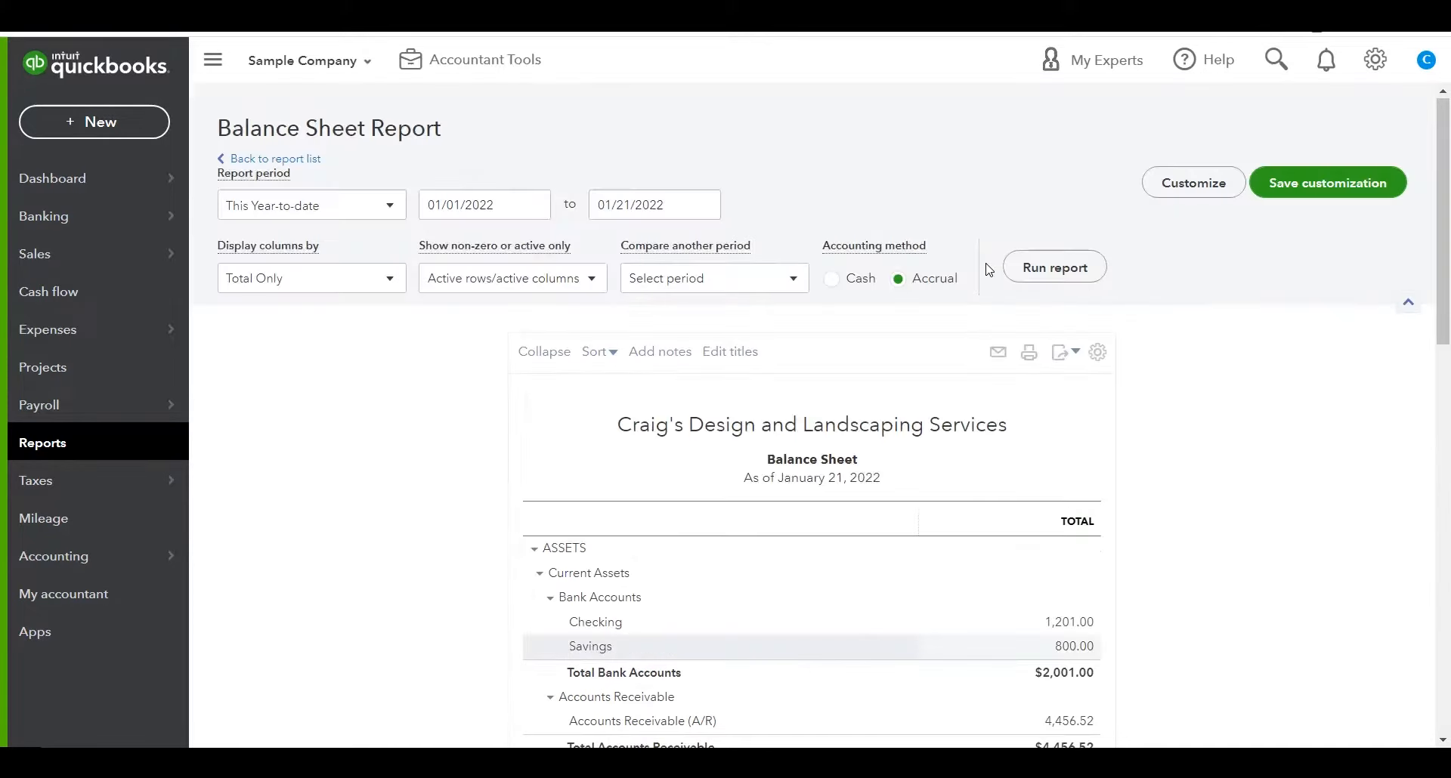
left_click(834, 281)
left_click(1036, 268)
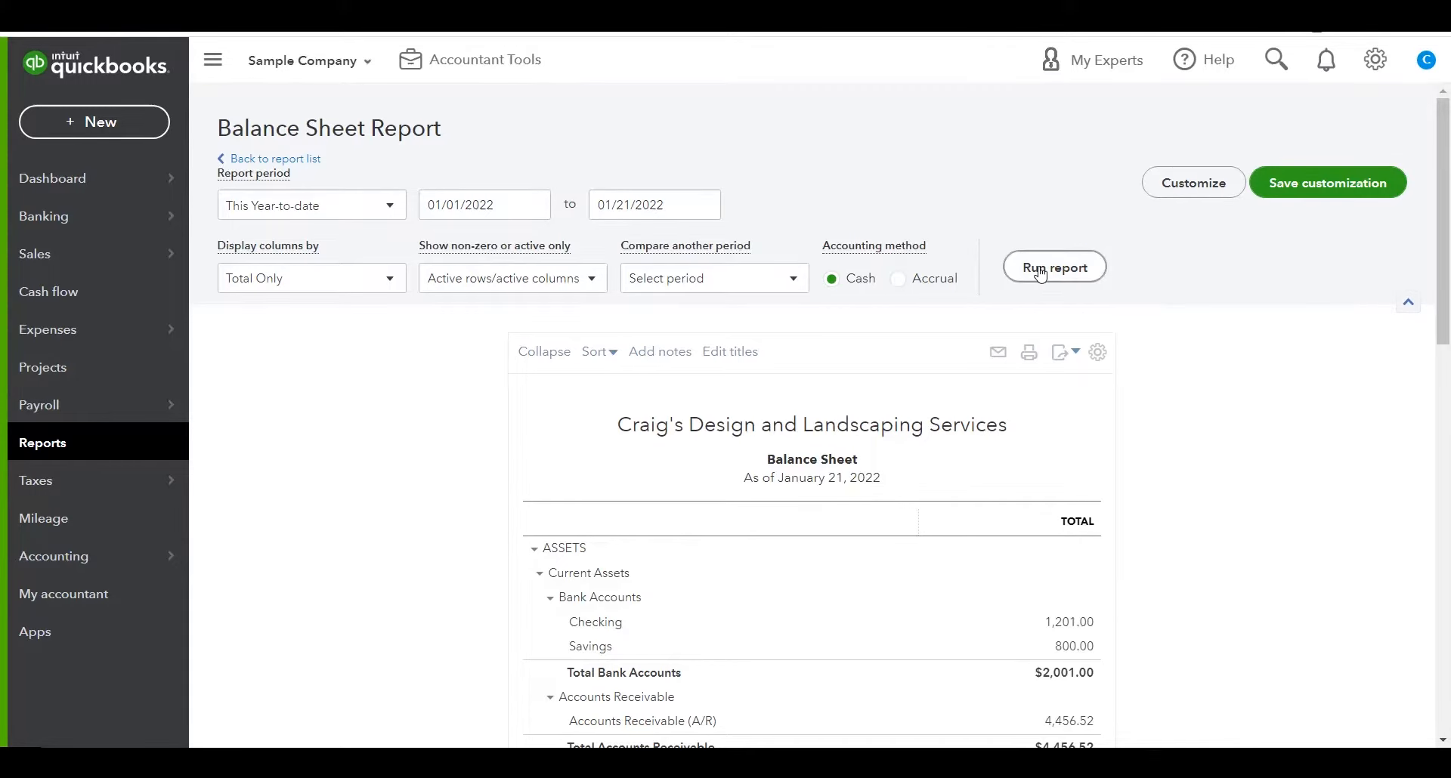
scroll(1041, 274, "down", 3)
scroll(1035, 393, "down", 4)
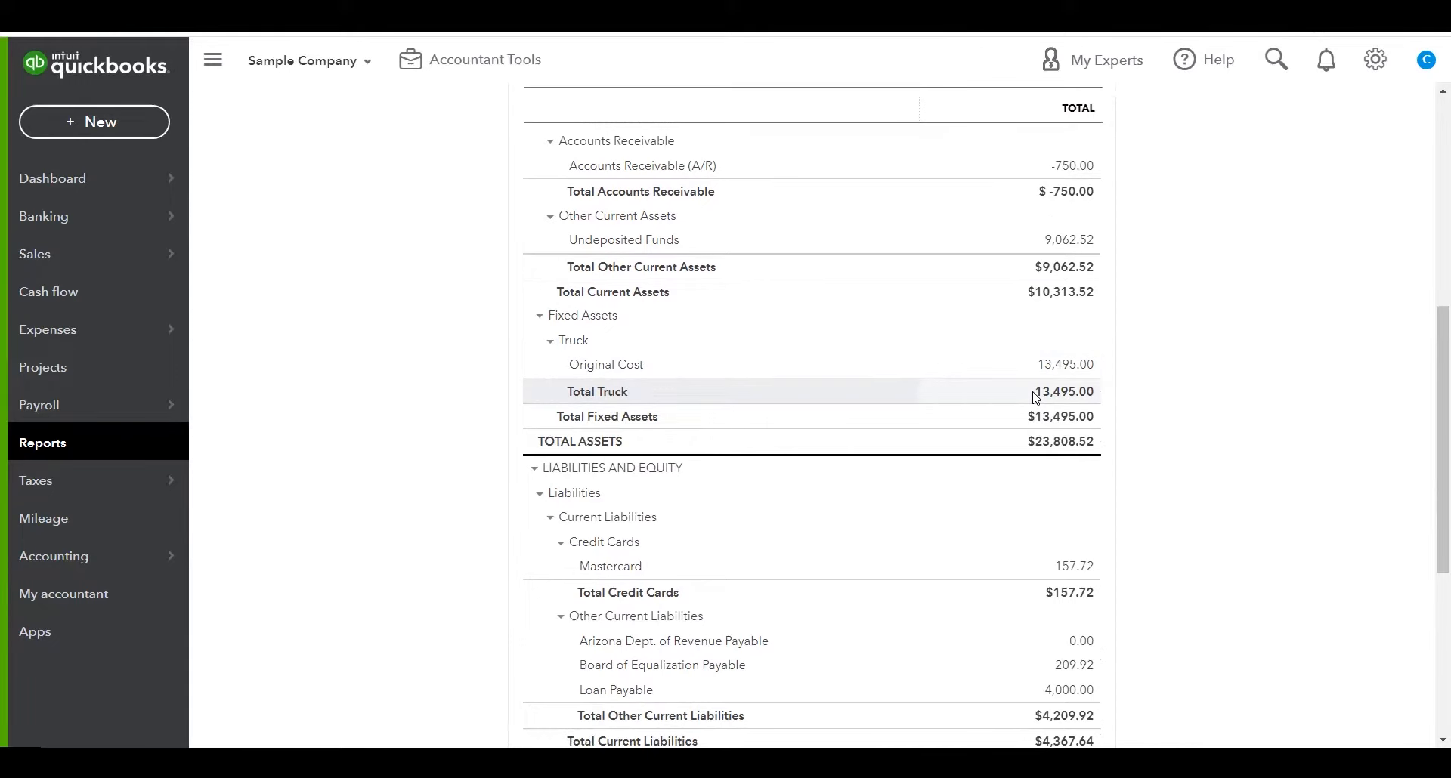
scroll(1036, 397, "up", 3)
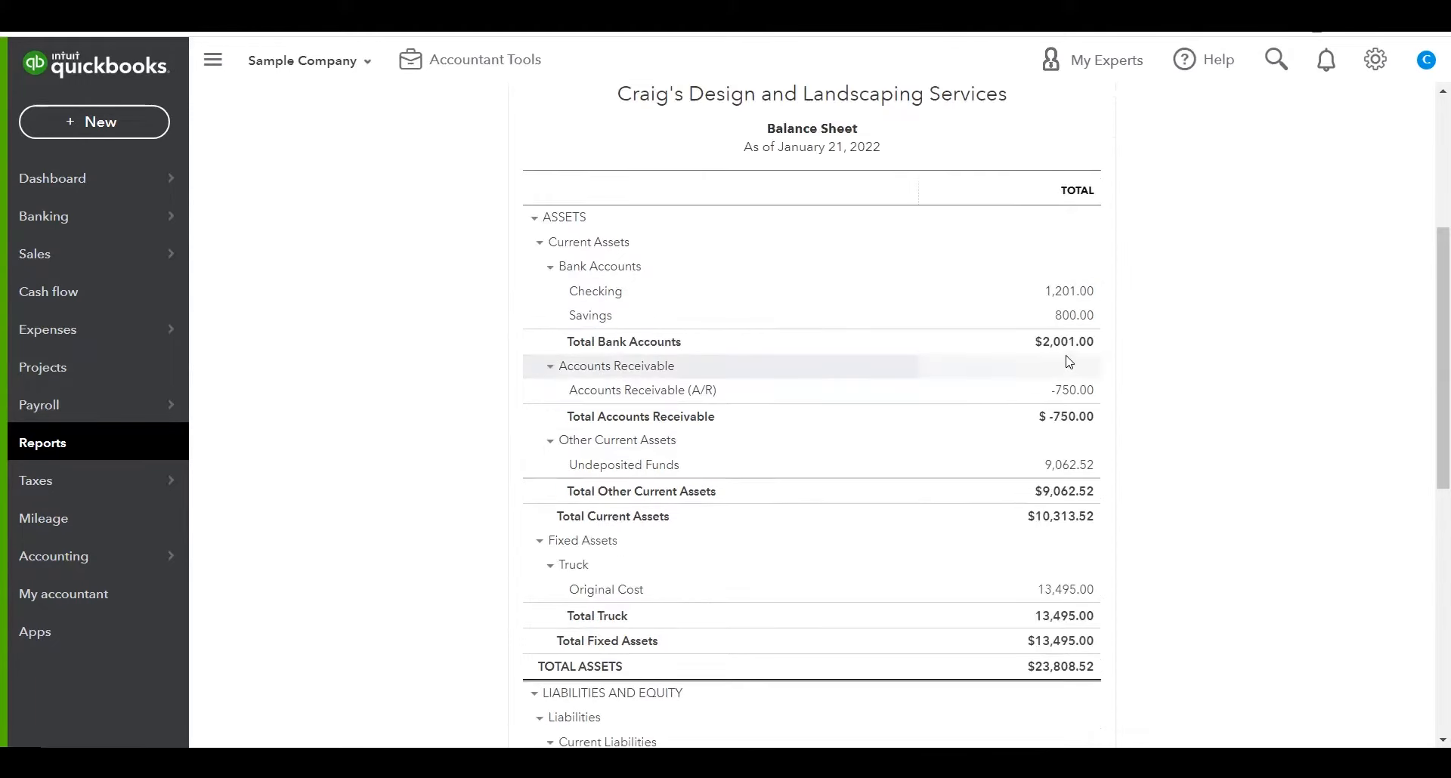